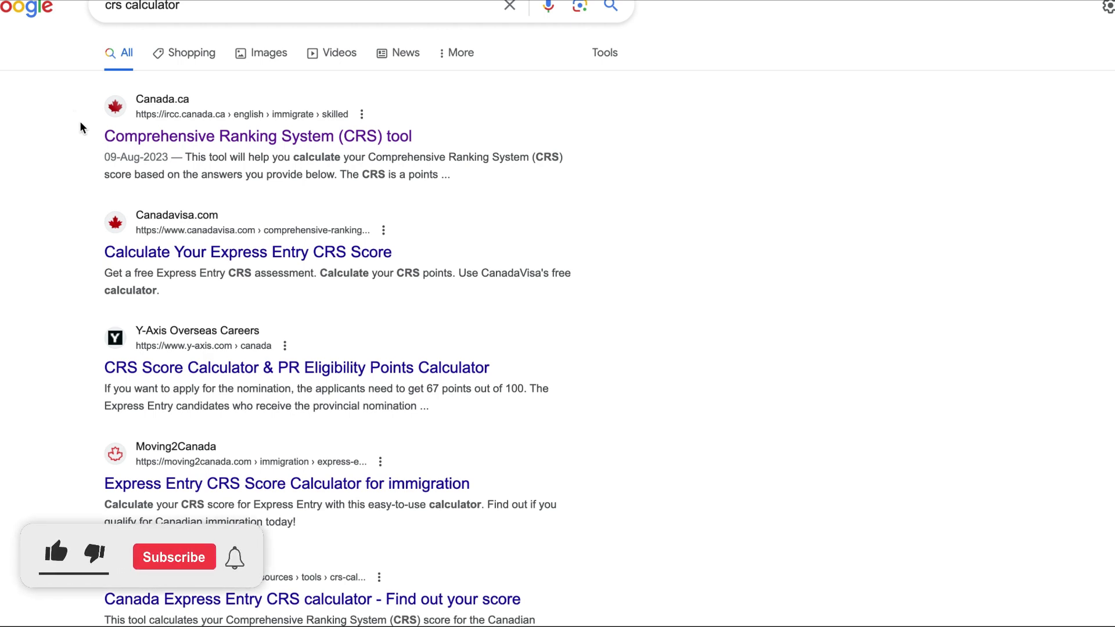
Open the Canada.ca Comprehensive Ranking System tool from the search results and set the marital status to Married.
{"action": "left_click", "coordinate": [171, 140]}
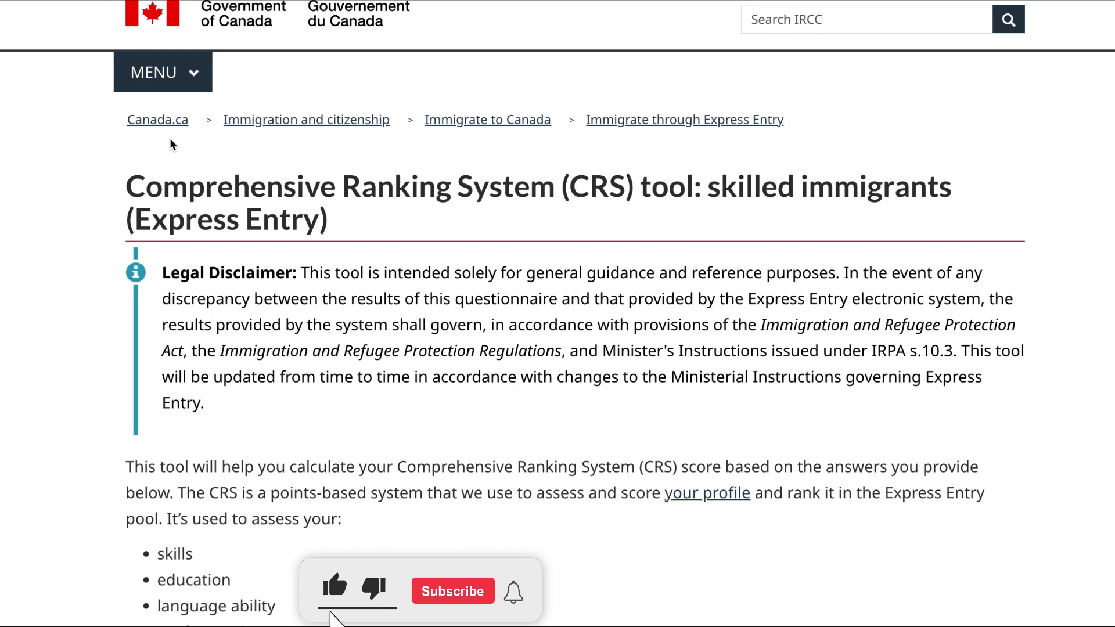
{"action": "scroll", "coordinate": [170, 142], "scroll_direction": "down", "scroll_amount": 2}
{"action": "scroll", "coordinate": [170, 142], "scroll_direction": "down", "scroll_amount": 10}
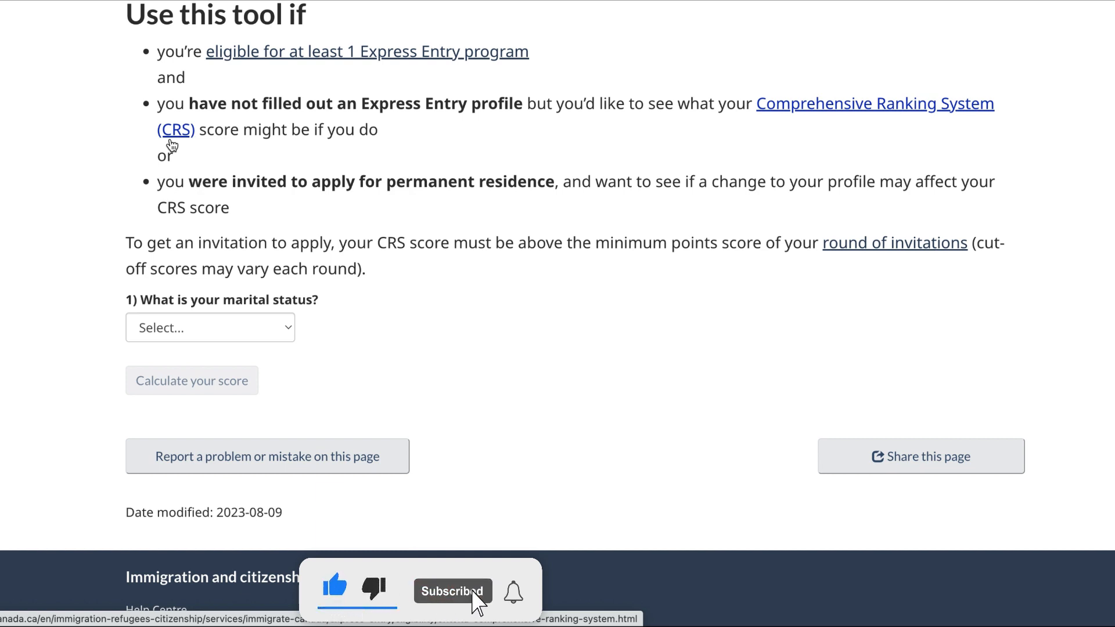
{"action": "left_click_drag", "start_coordinate": [245, 263], "coordinate": [263, 302]}
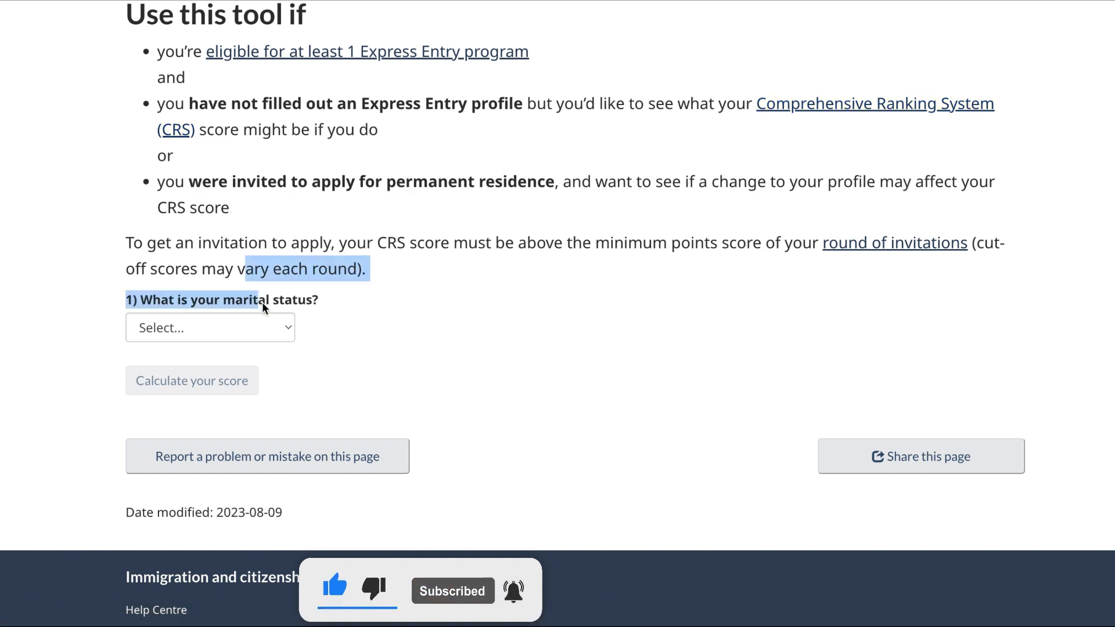
{"action": "left_click", "coordinate": [291, 329]}
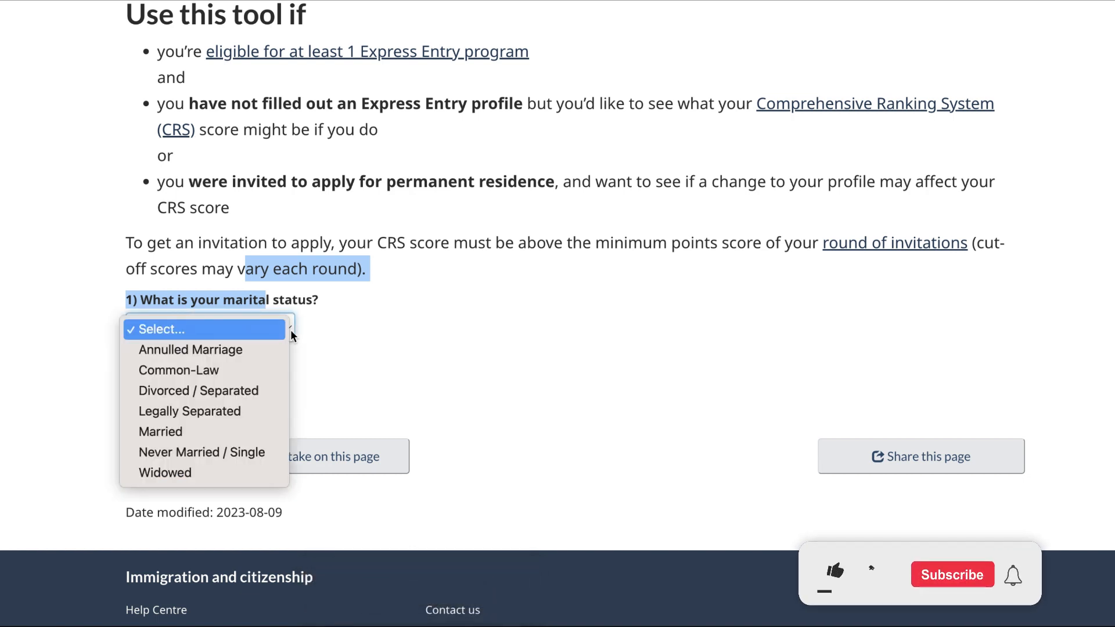
{"action": "left_click", "coordinate": [231, 433]}
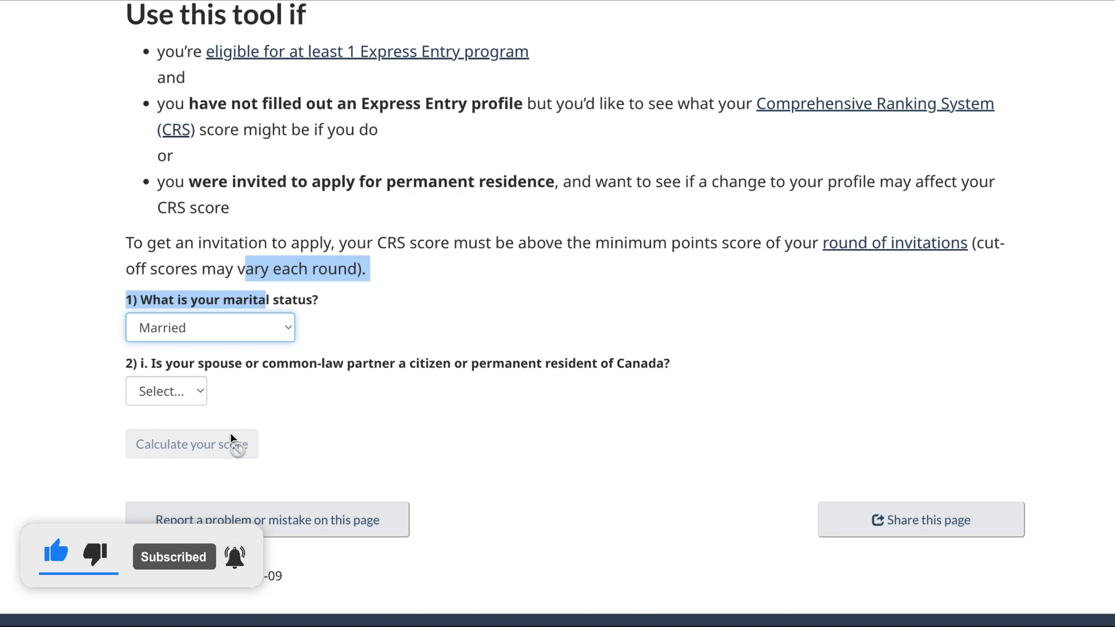
Answer No to the spouse being a Canadian citizen or permanent resident, and Yes to the spouse coming to Canada.
{"action": "left_click", "coordinate": [200, 391]}
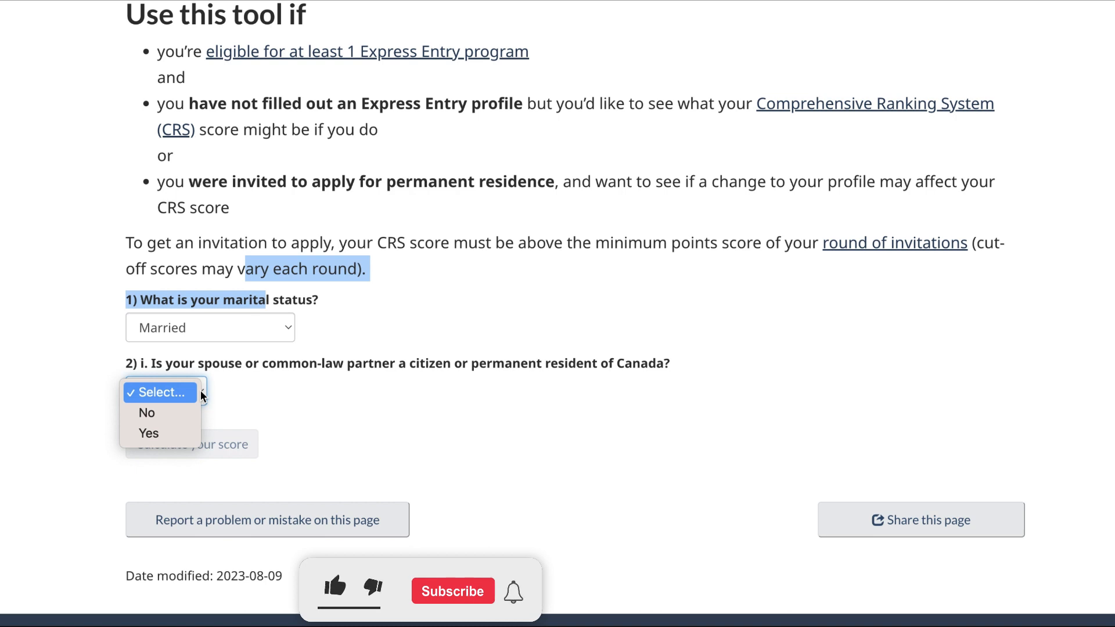
{"action": "left_click", "coordinate": [176, 412]}
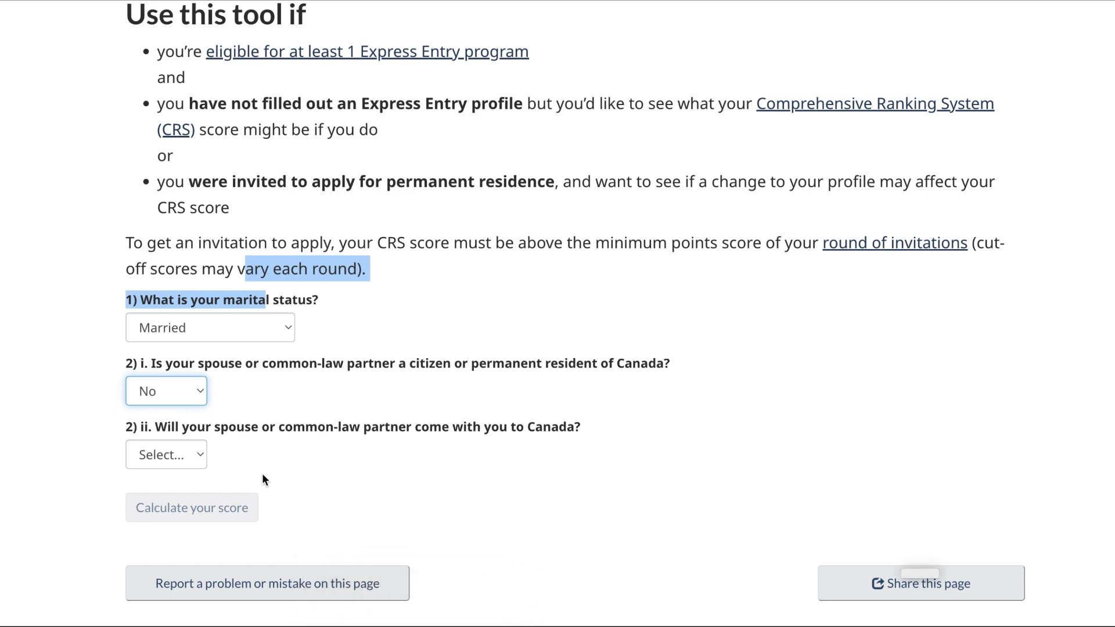
{"action": "left_click", "coordinate": [194, 454]}
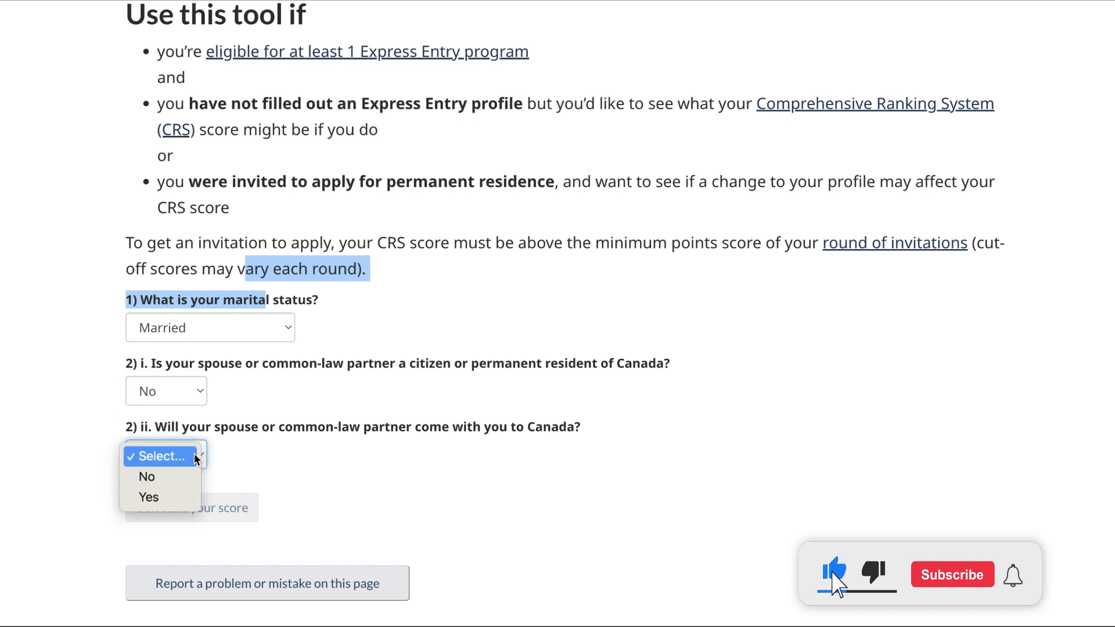
{"action": "left_click", "coordinate": [166, 500]}
Answer the age question with 30 years of age.
{"action": "scroll", "coordinate": [339, 488], "scroll_direction": "down", "scroll_amount": 3}
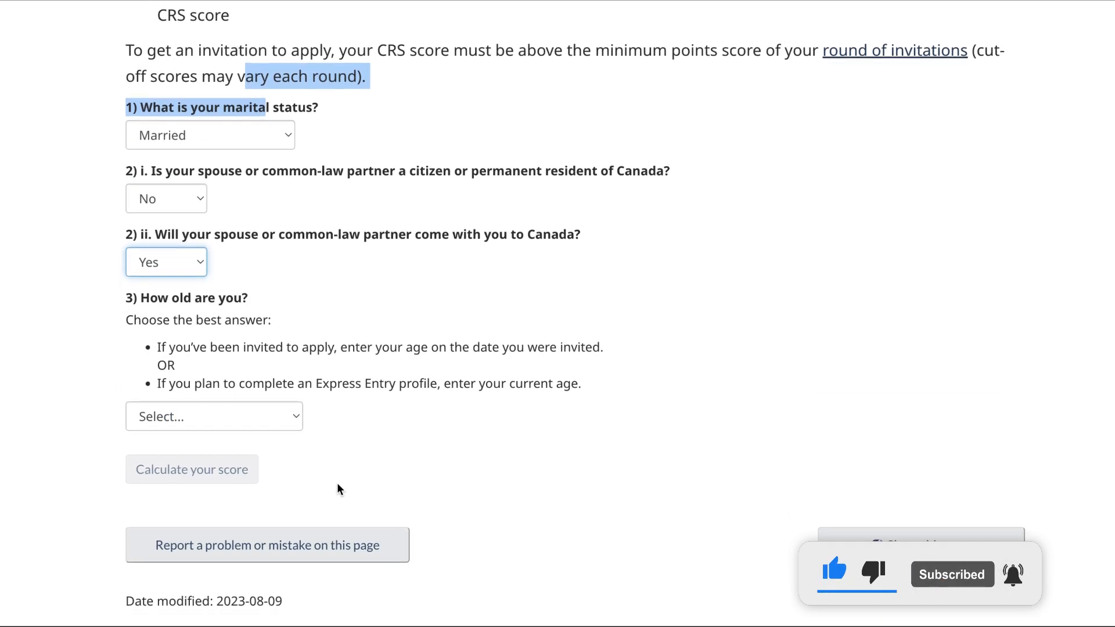
{"action": "scroll", "coordinate": [340, 489], "scroll_direction": "down", "scroll_amount": 1}
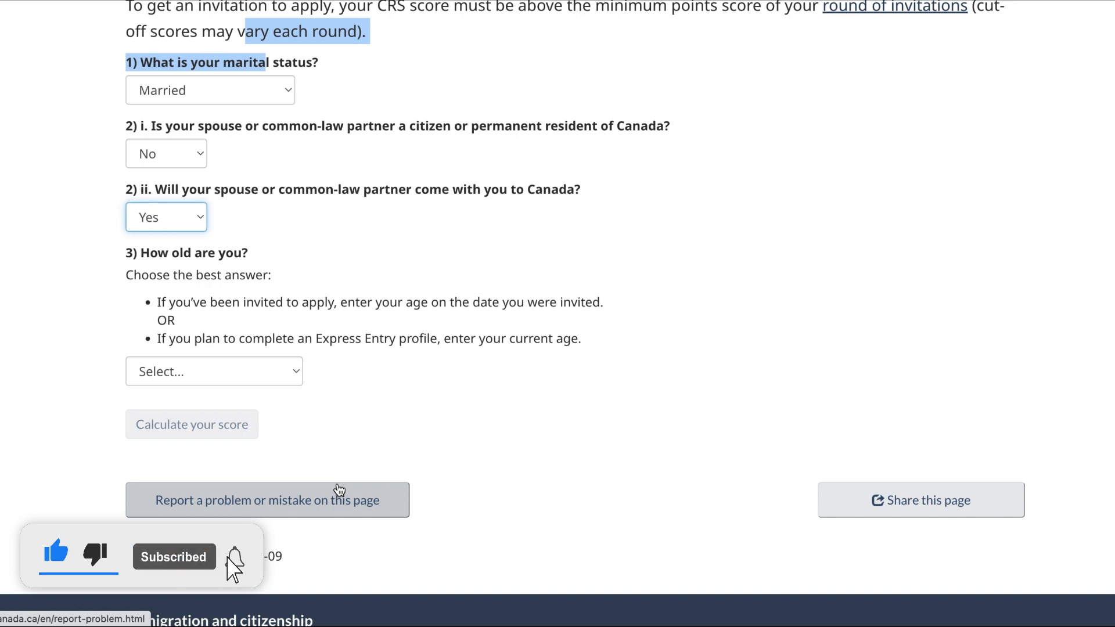
{"action": "left_click", "coordinate": [293, 373]}
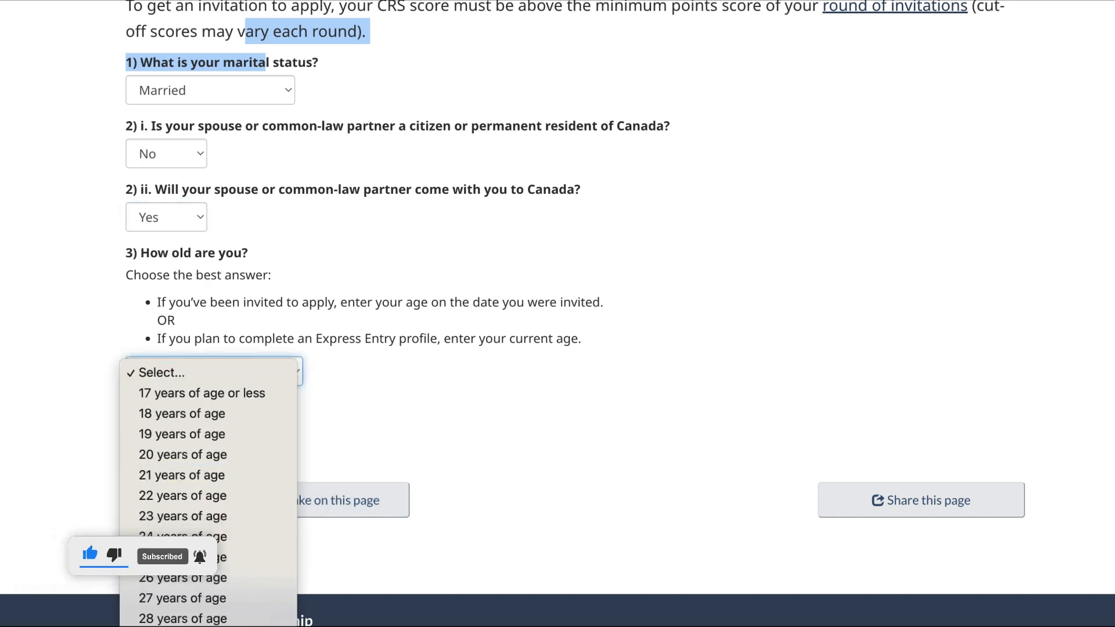
{"action": "type", "text": "30"}
{"action": "key", "text": "Return"}
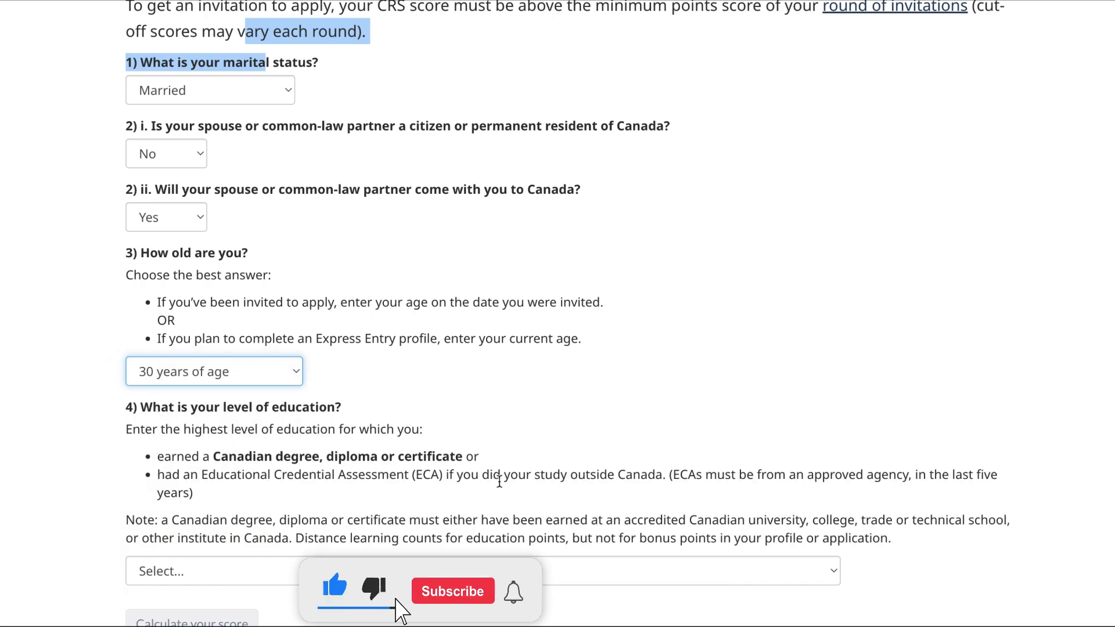
Set the level of education to Master's degree, or professional degree needed to practice in a licensed profession.
{"action": "scroll", "coordinate": [500, 479], "scroll_direction": "down", "scroll_amount": 3}
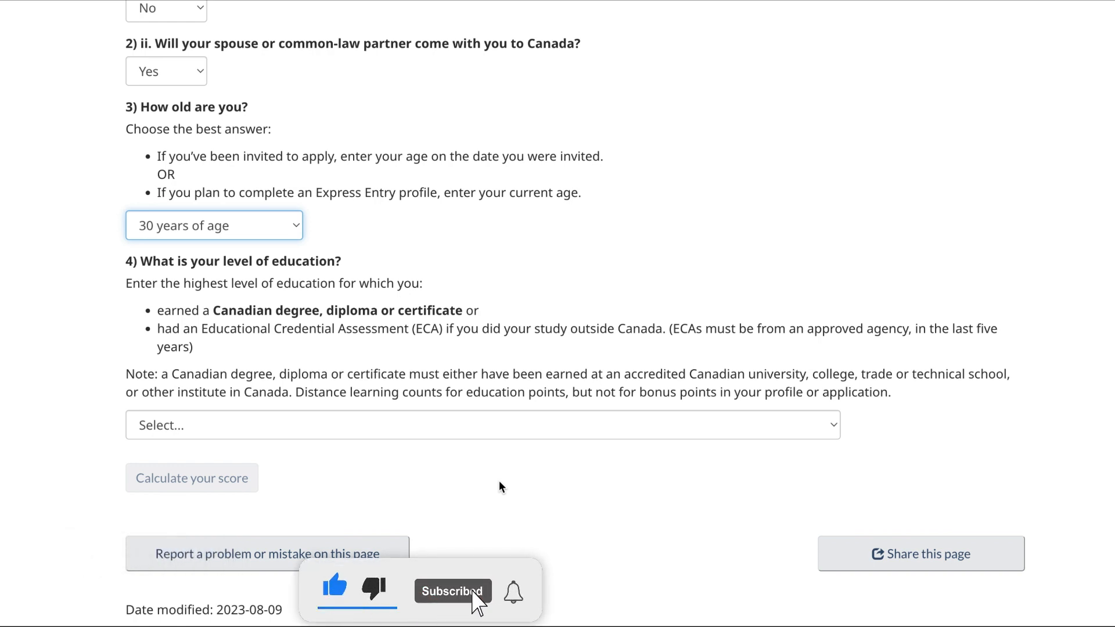
{"action": "left_click", "coordinate": [477, 424]}
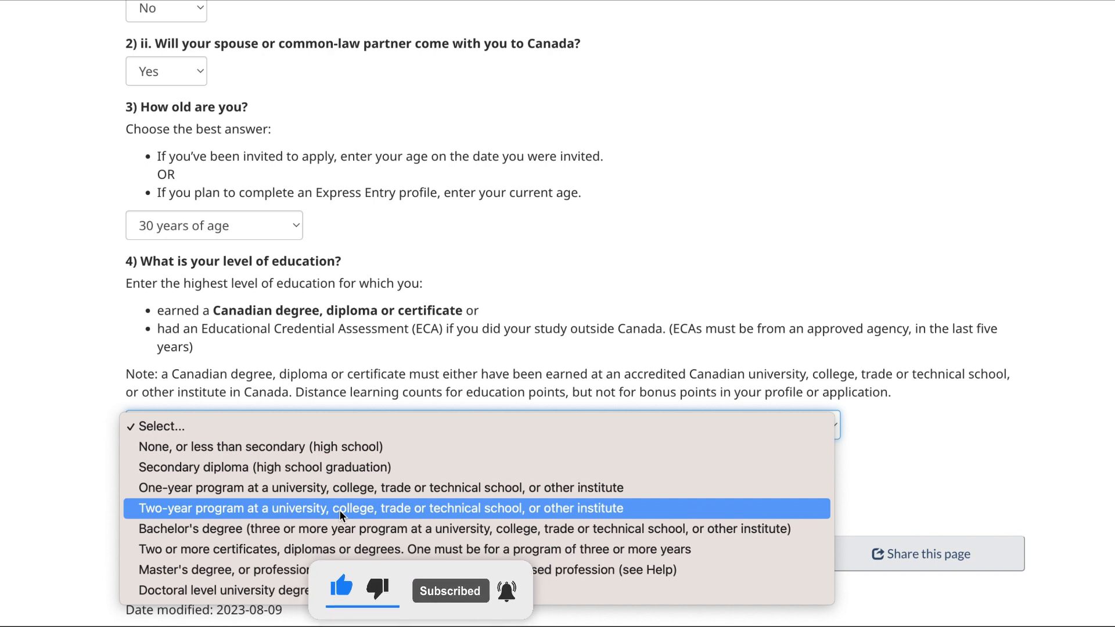
{"action": "left_click", "coordinate": [333, 575]}
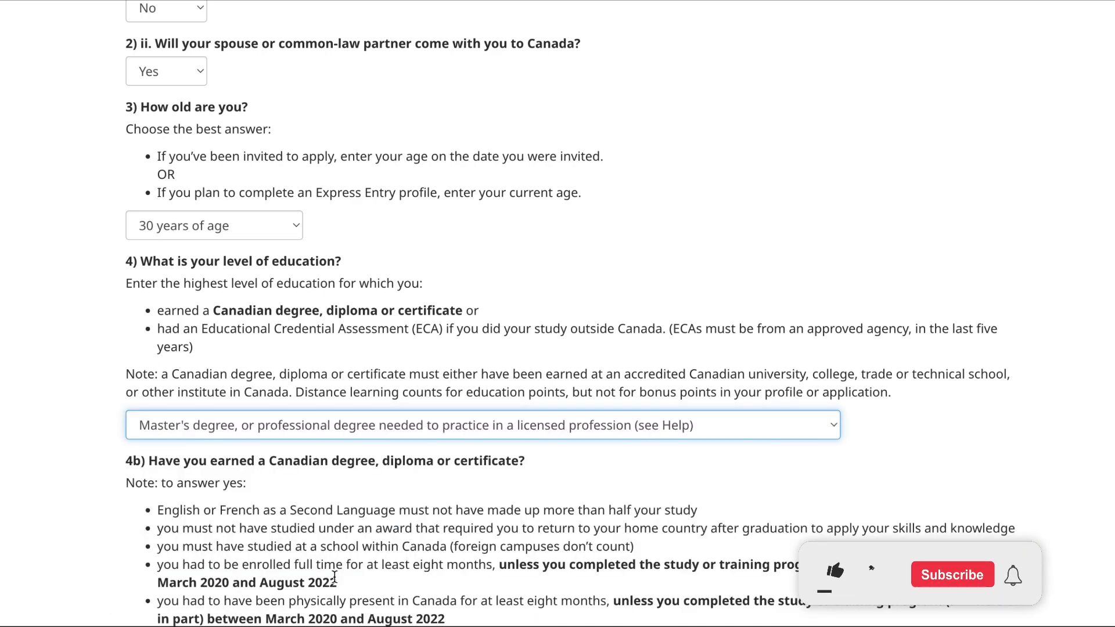
Answer No to question 4b about having earned a Canadian degree, diploma or certificate.
{"action": "left_click_drag", "start_coordinate": [338, 582], "coordinate": [520, 446]}
{"action": "triple_click", "coordinate": [545, 455]}
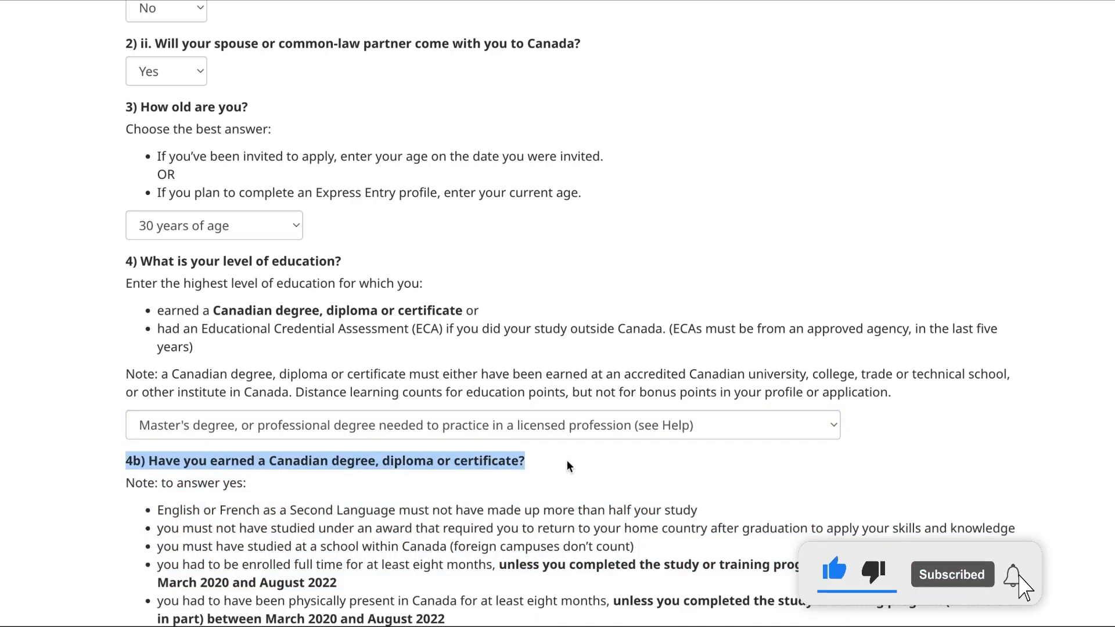
{"action": "left_click", "coordinate": [579, 468]}
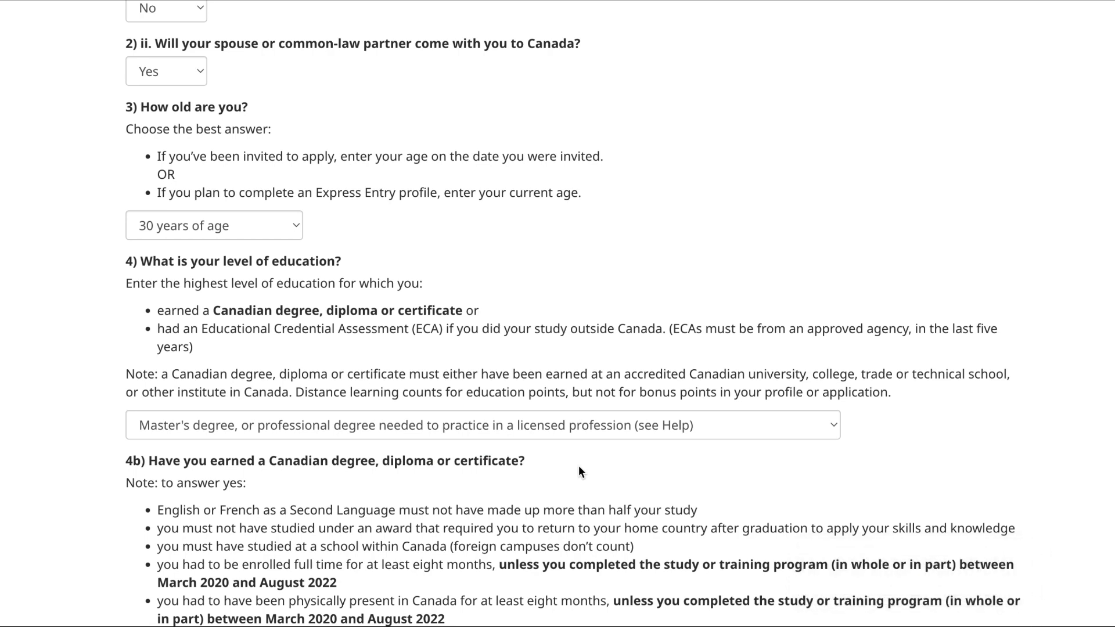
{"action": "scroll", "coordinate": [580, 471], "scroll_direction": "down", "scroll_amount": 6}
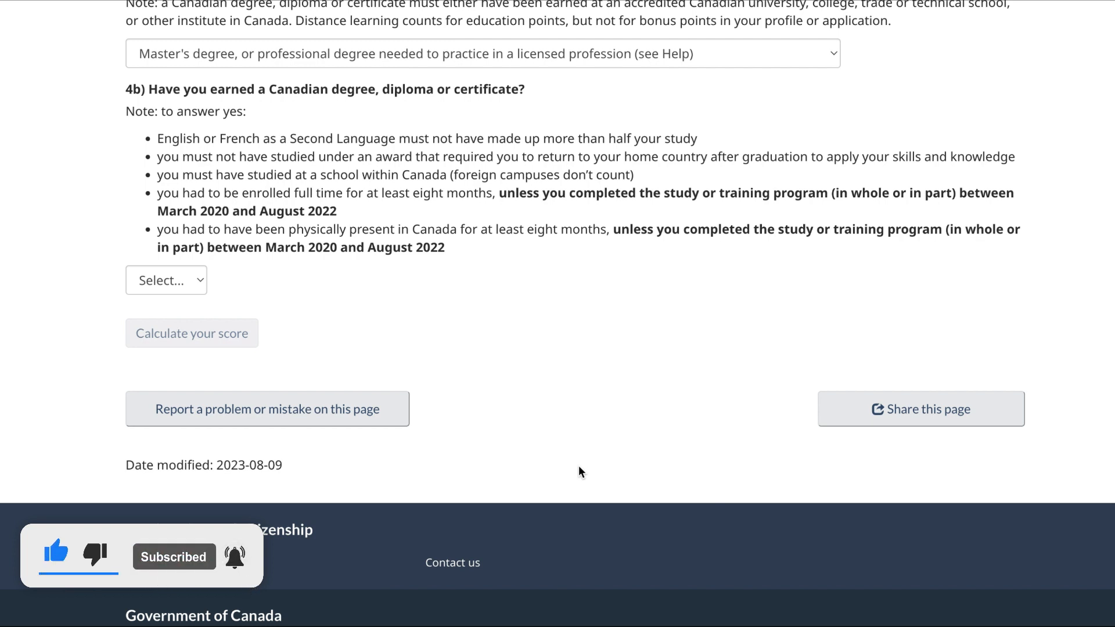
{"action": "left_click", "coordinate": [193, 283]}
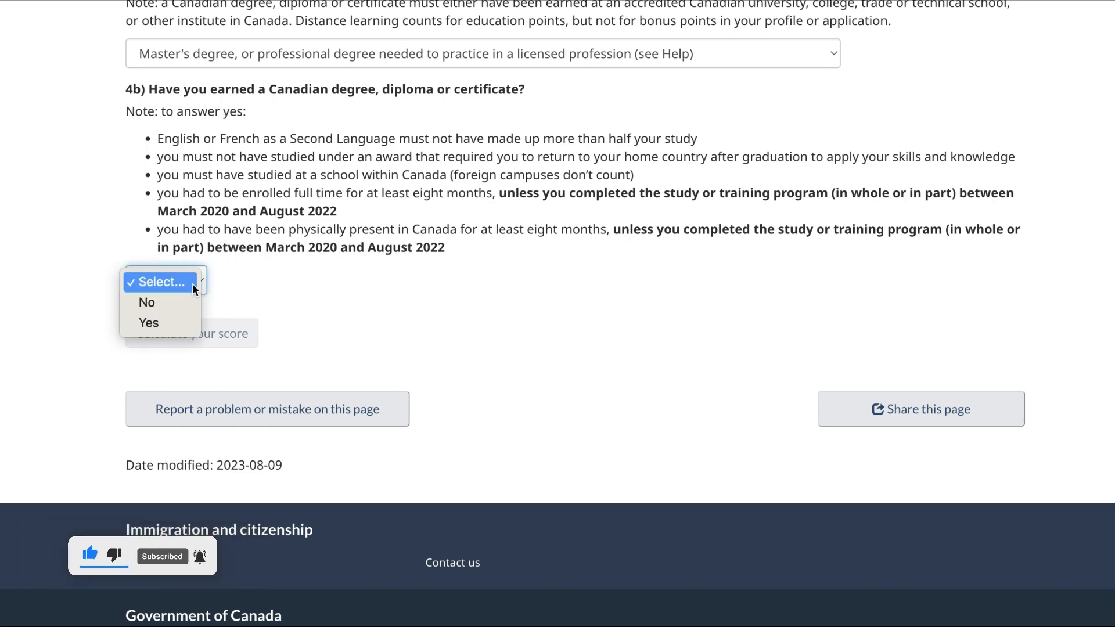
{"action": "left_click", "coordinate": [180, 305]}
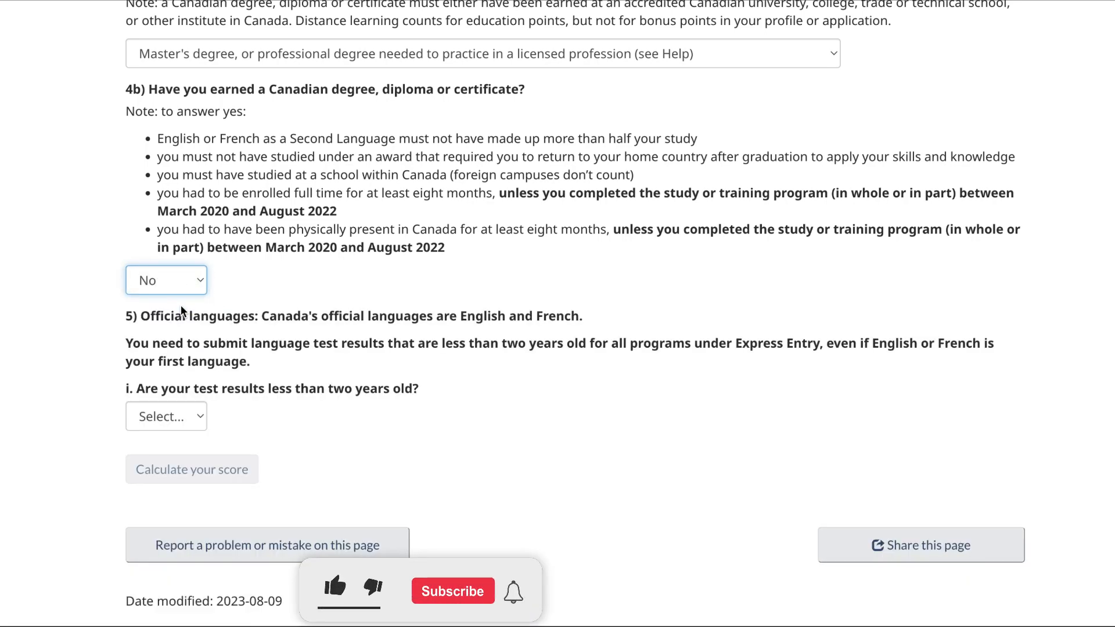
Answer Yes to language test results being less than two years old and choose IELTS as the first official language test.
{"action": "scroll", "coordinate": [441, 431], "scroll_direction": "down", "scroll_amount": 3}
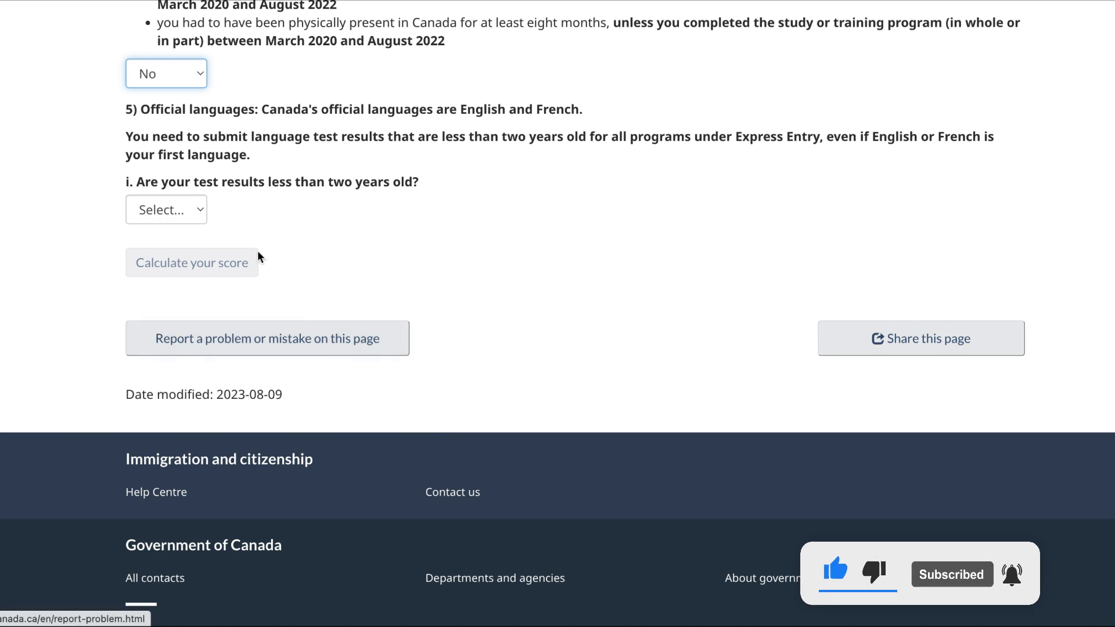
{"action": "left_click", "coordinate": [194, 210]}
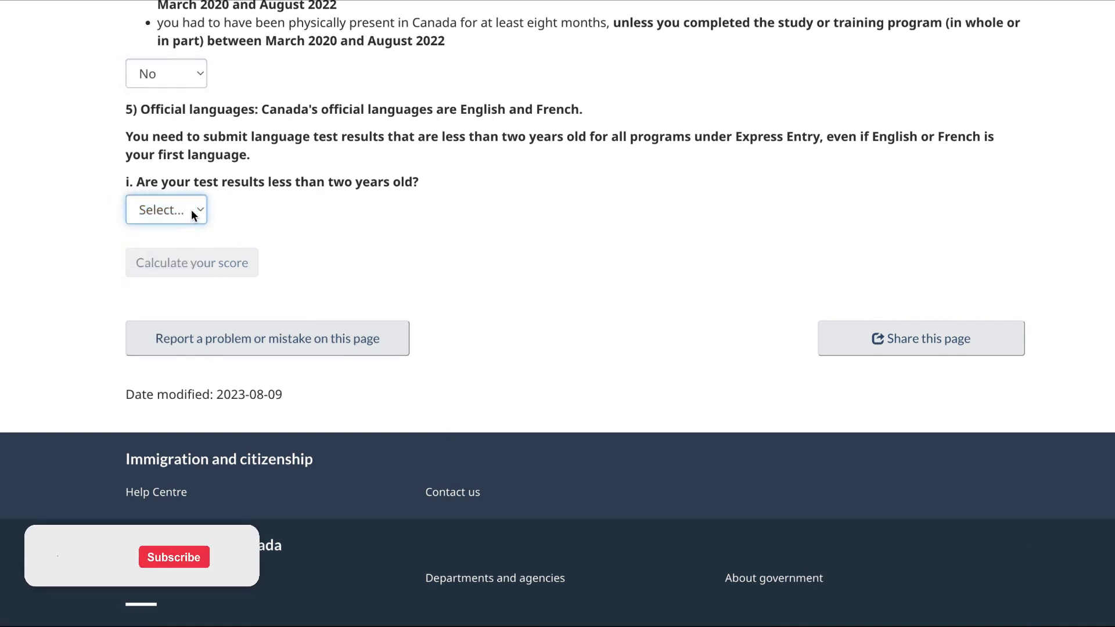
{"action": "left_click", "coordinate": [191, 209]}
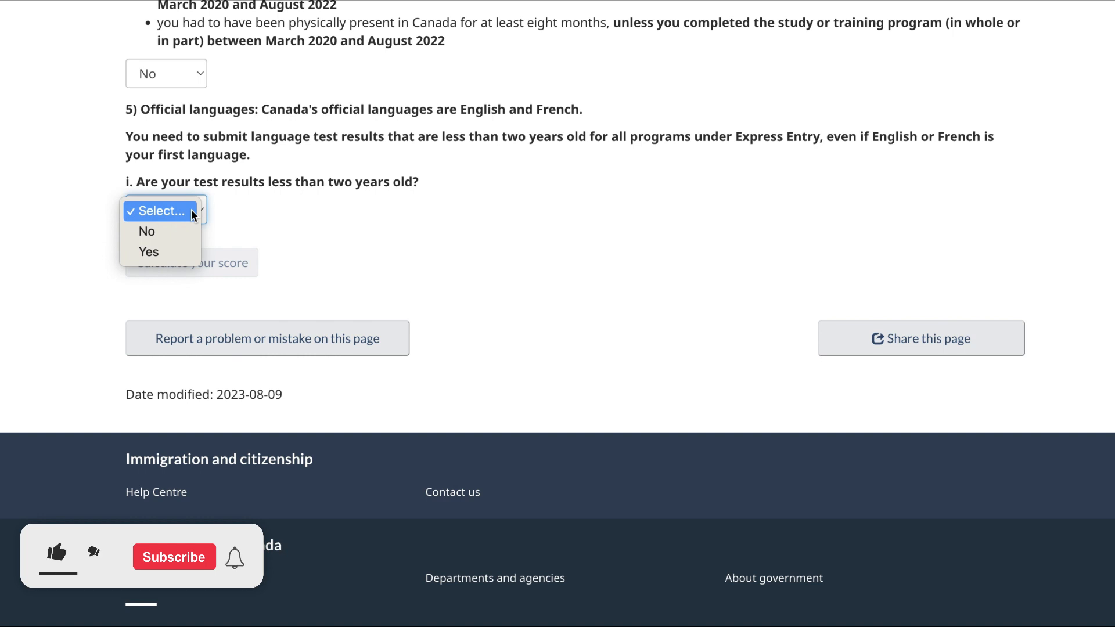
{"action": "left_click", "coordinate": [180, 255]}
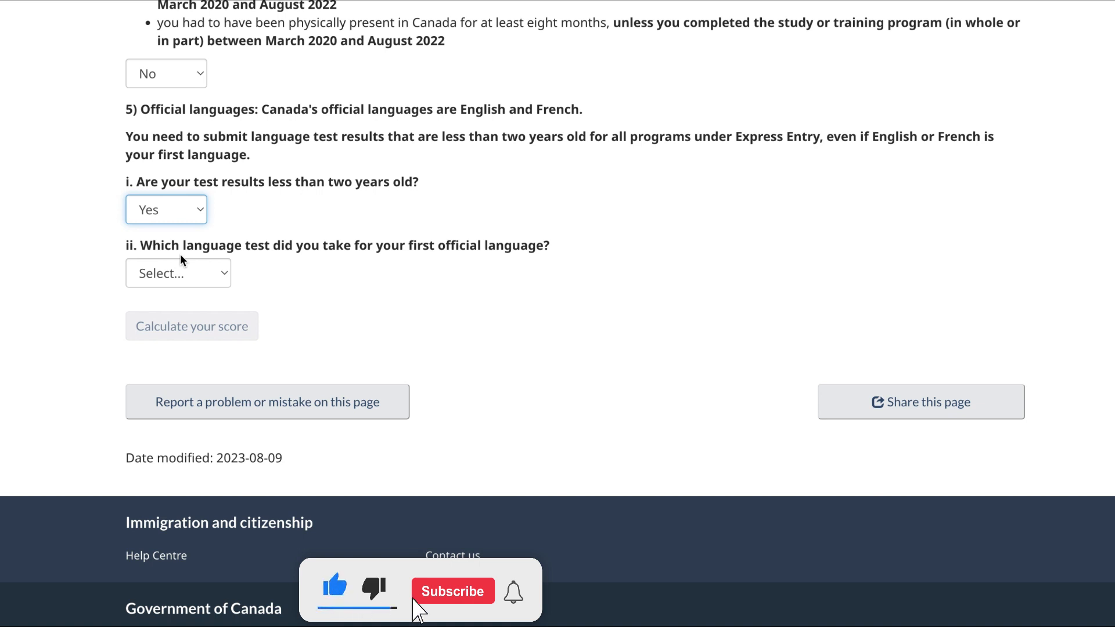
{"action": "left_click", "coordinate": [216, 282]}
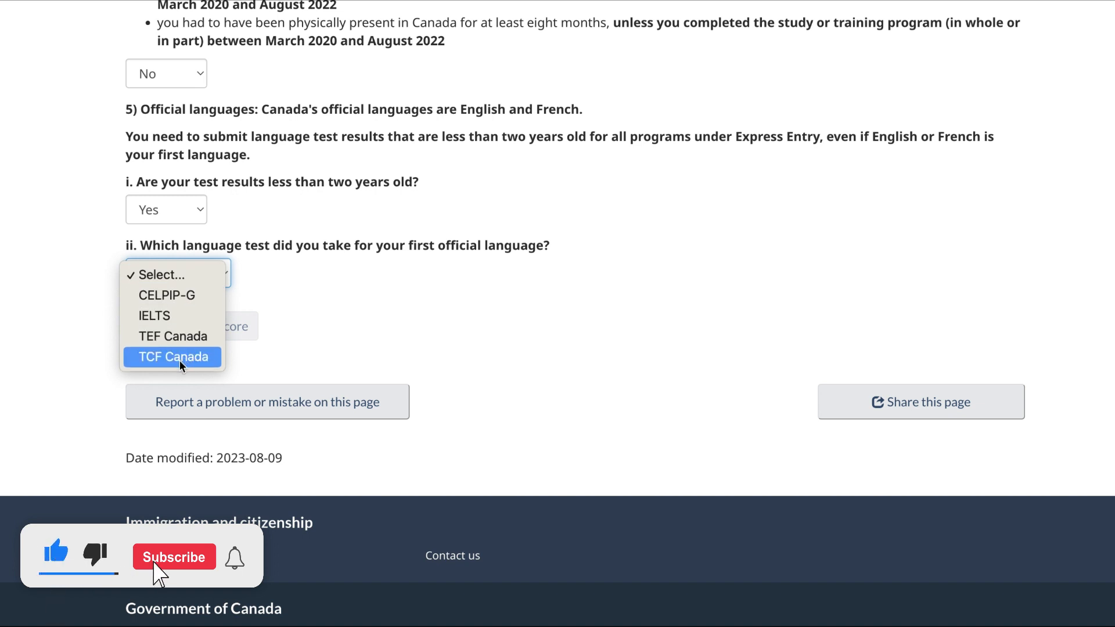
{"action": "left_click", "coordinate": [171, 320]}
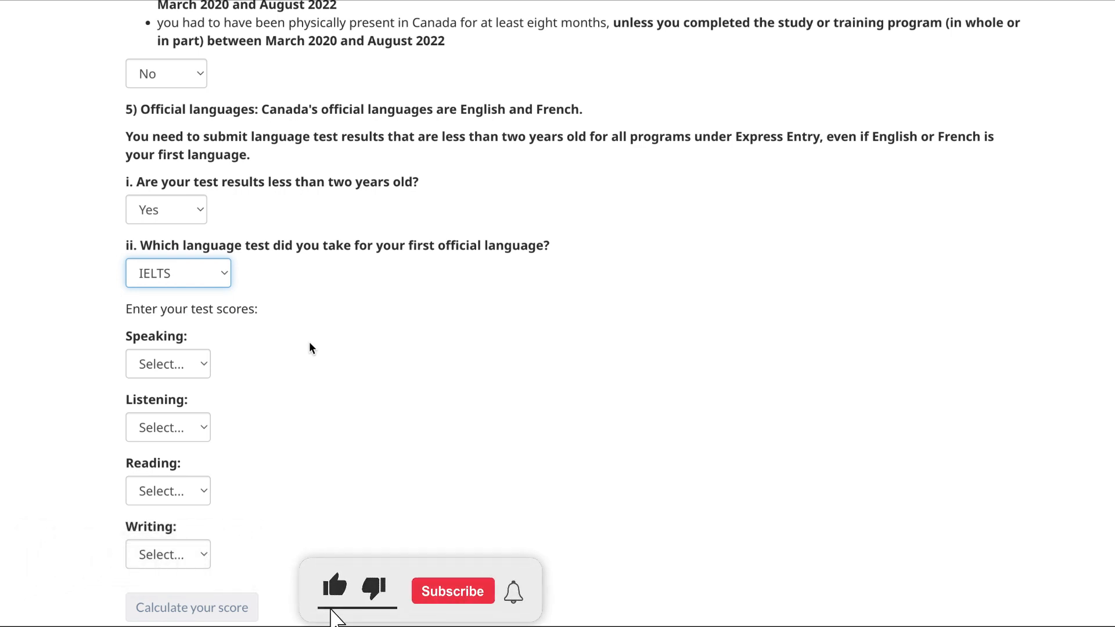
Enter the IELTS scores: speaking 7.0, listening 8.0, reading 7.0 - 7.5 and writing 7.0.
{"action": "scroll", "coordinate": [267, 361], "scroll_direction": "down", "scroll_amount": 3}
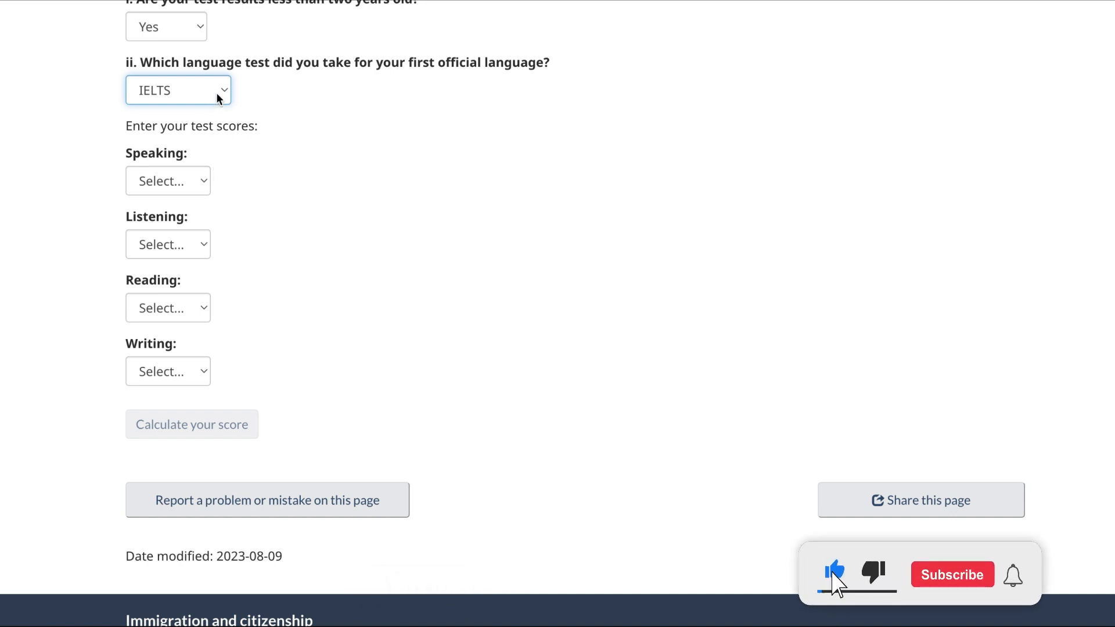
{"action": "left_click", "coordinate": [200, 181]}
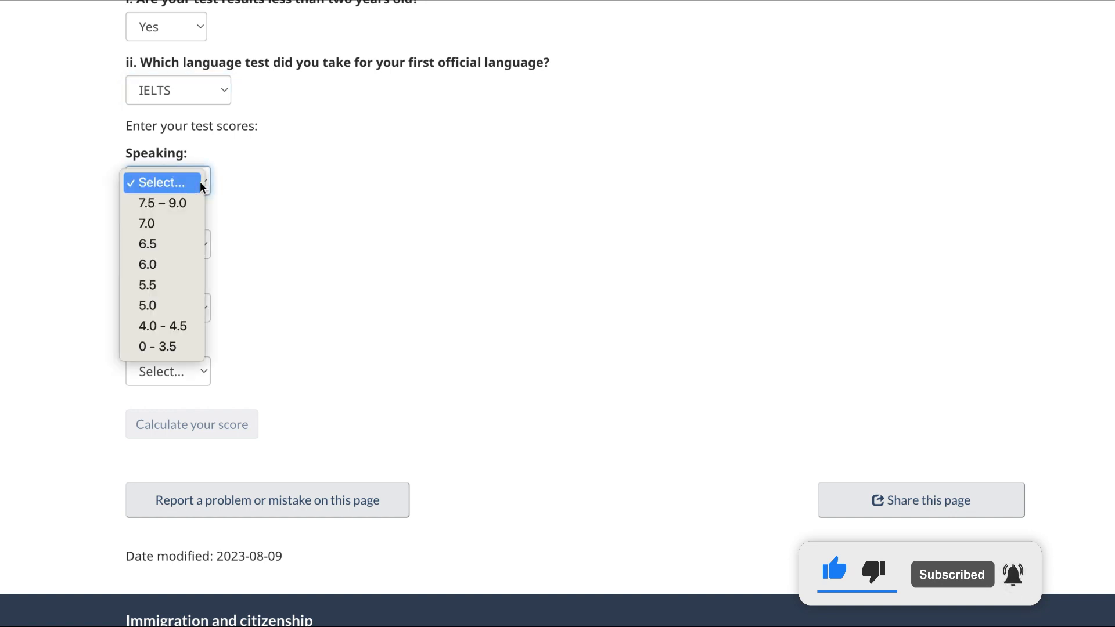
{"action": "left_click", "coordinate": [177, 226]}
{"action": "left_click", "coordinate": [192, 251]}
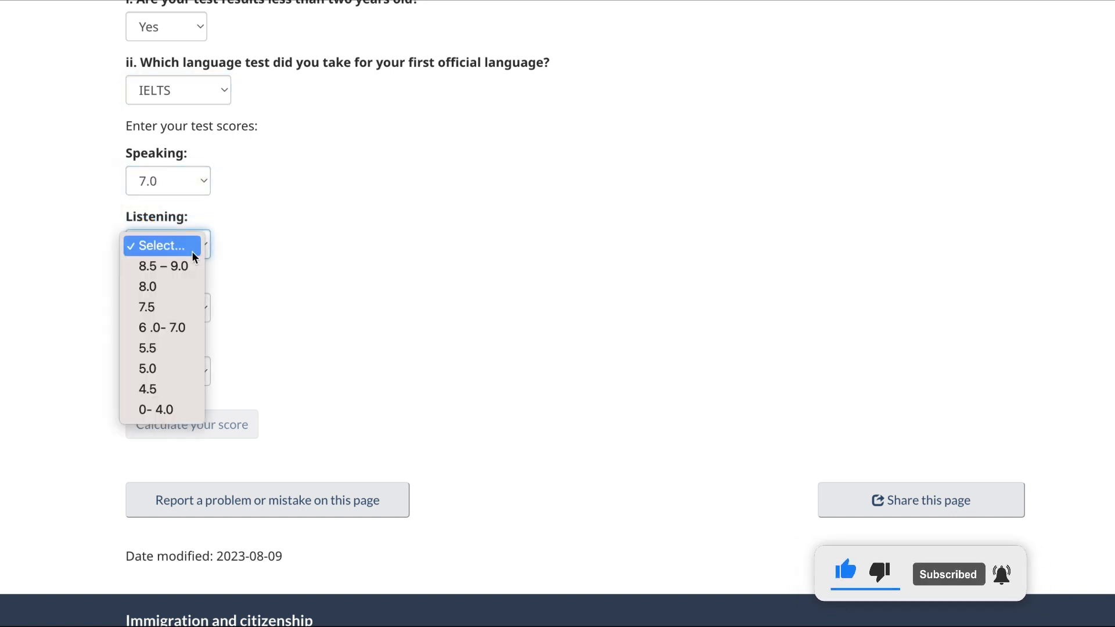
{"action": "left_click", "coordinate": [170, 284]}
{"action": "left_click", "coordinate": [189, 313]}
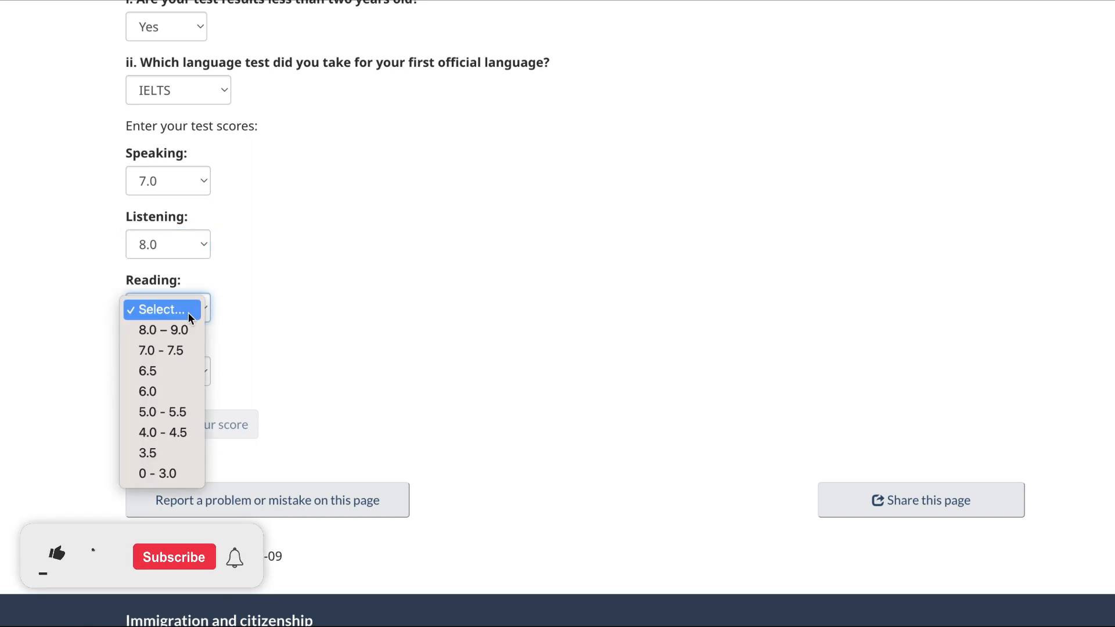
{"action": "left_click", "coordinate": [156, 357]}
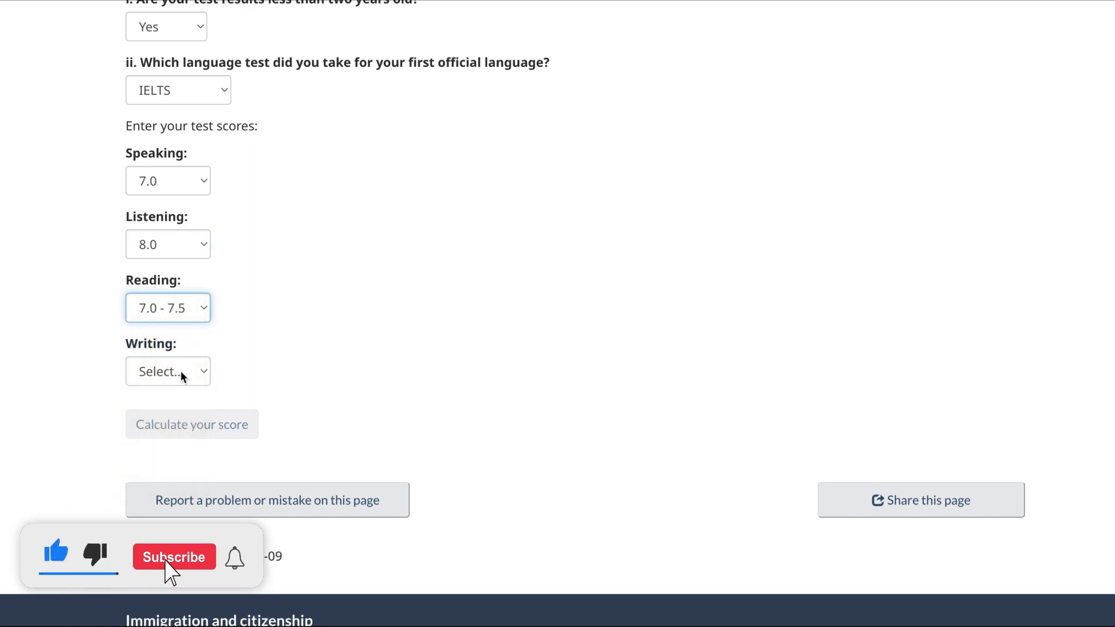
{"action": "left_click", "coordinate": [180, 372]}
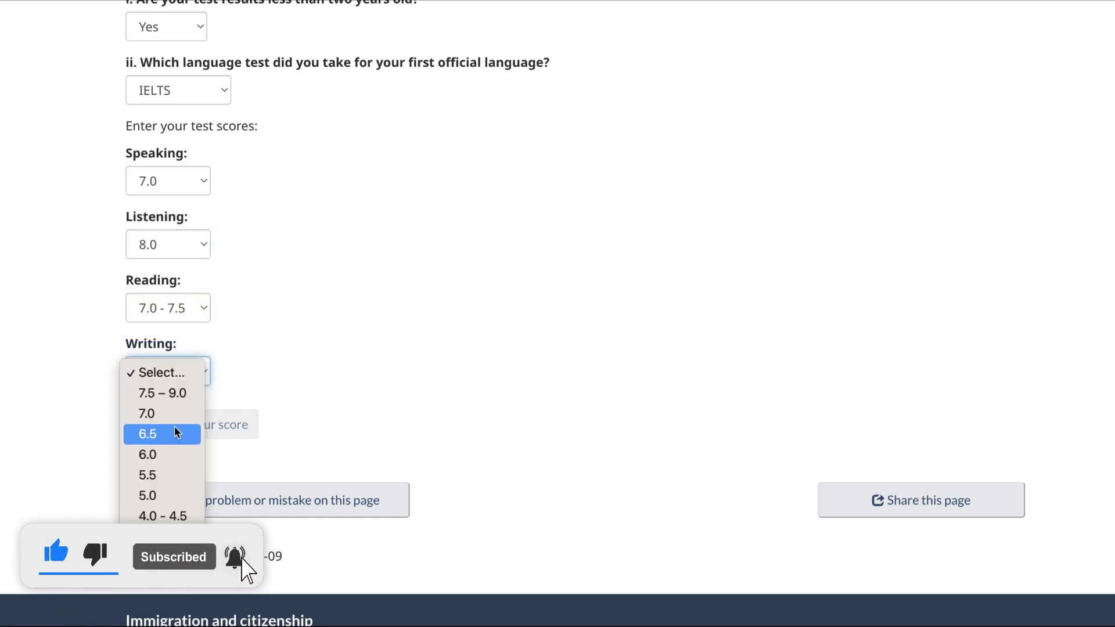
{"action": "left_click", "coordinate": [162, 417]}
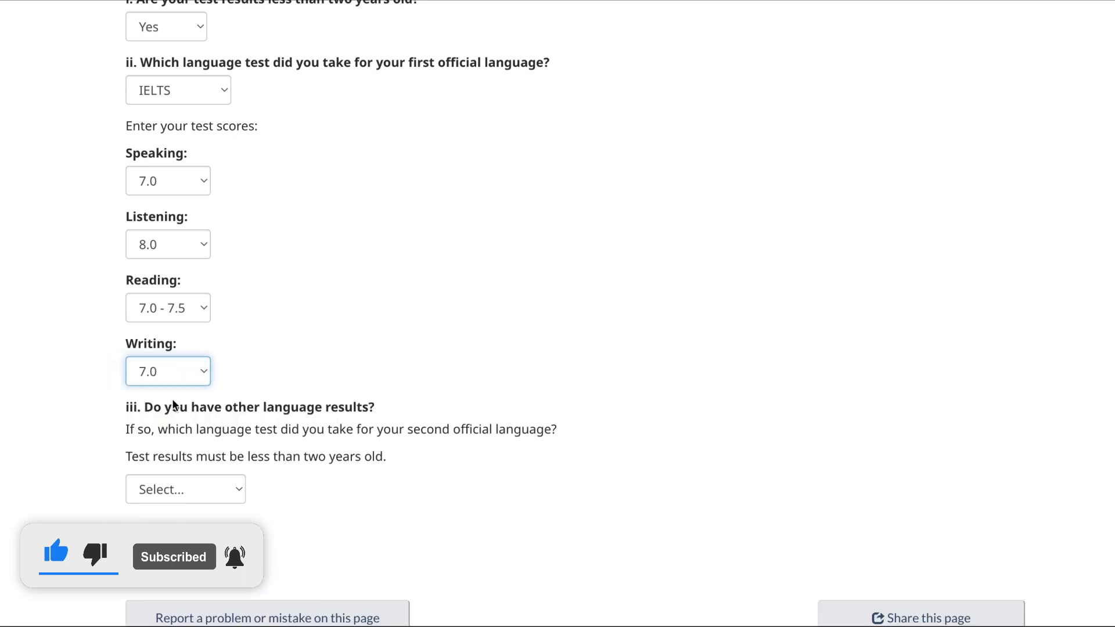
Change the IELTS writing score to 6.5.
{"action": "left_click", "coordinate": [192, 381]}
{"action": "left_click", "coordinate": [166, 401]}
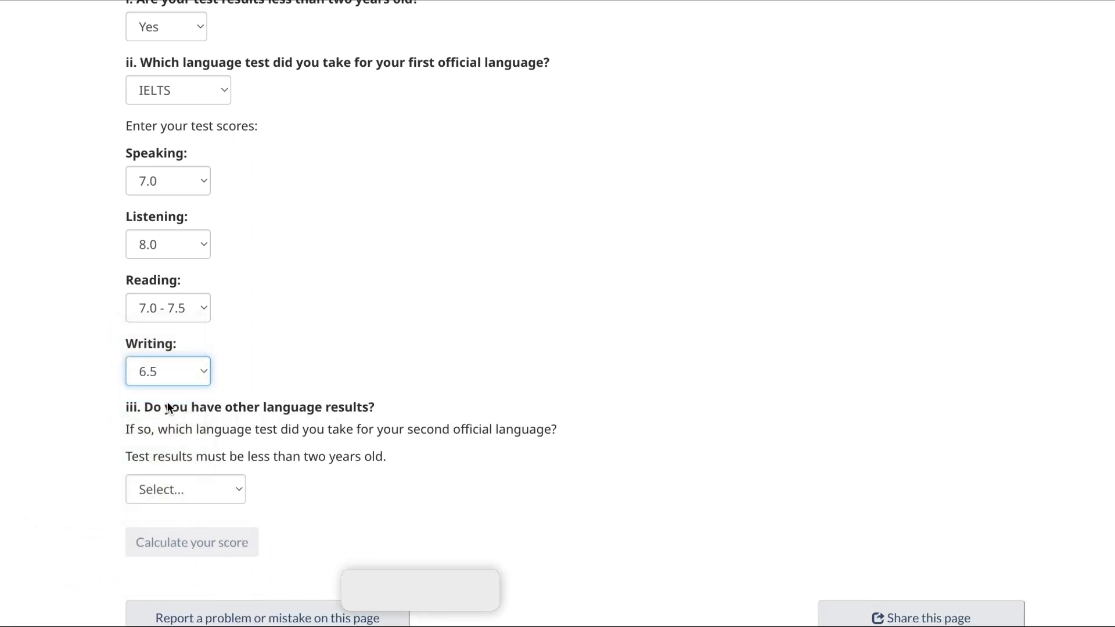
{"action": "scroll", "coordinate": [282, 355], "scroll_direction": "down", "scroll_amount": 3}
{"action": "scroll", "coordinate": [282, 355], "scroll_direction": "down", "scroll_amount": 3}
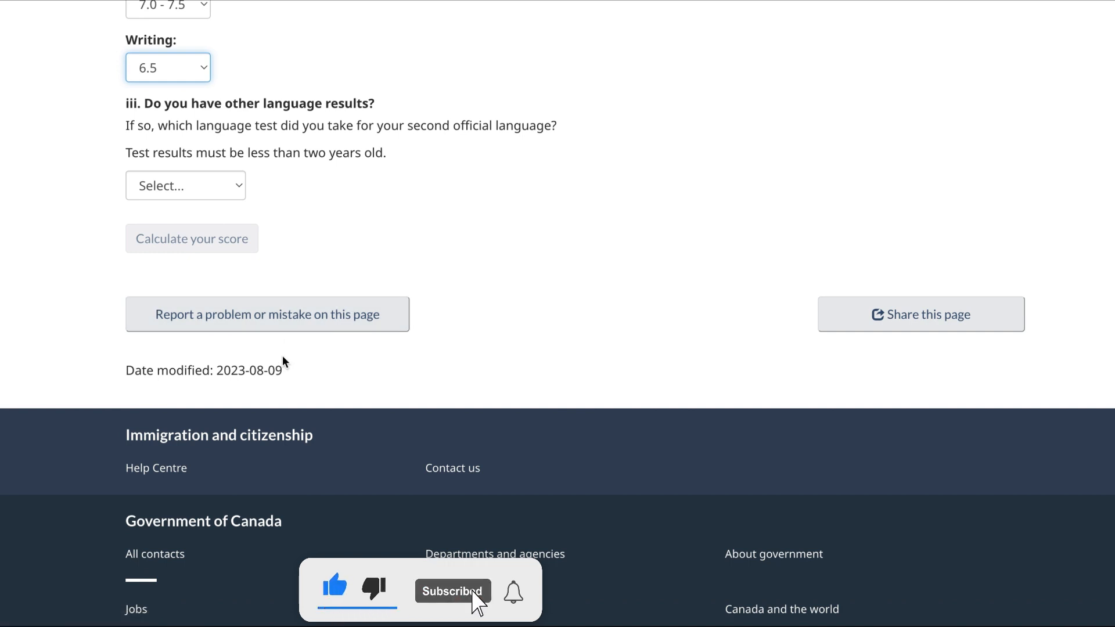
Set the second official language test to not applicable and Canadian skilled work experience to None or less than a year.
{"action": "left_click", "coordinate": [238, 187]}
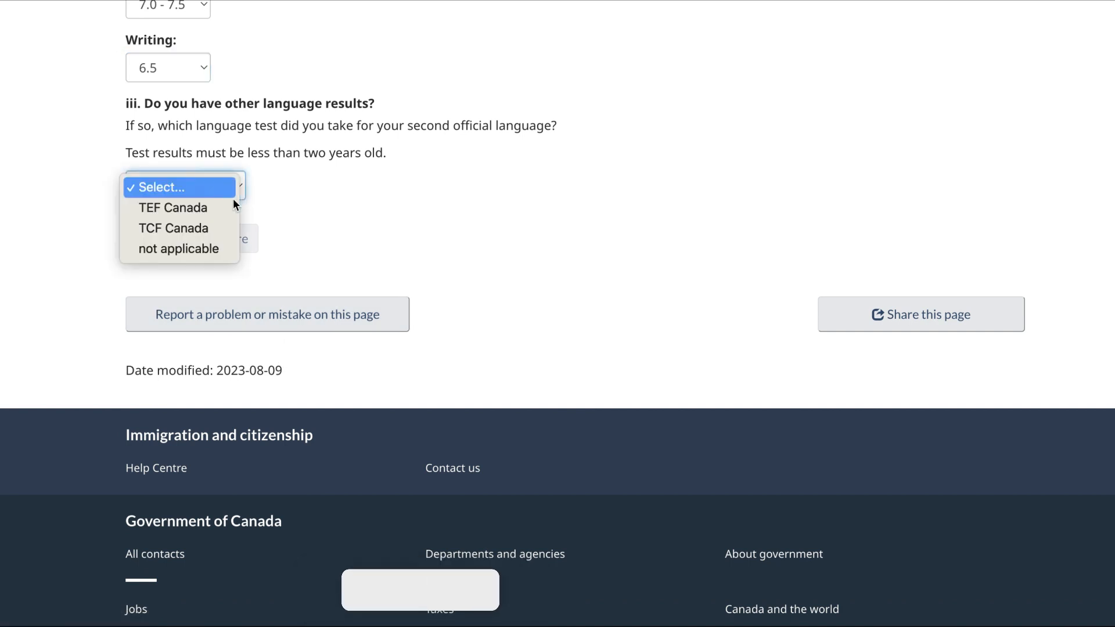
{"action": "left_click", "coordinate": [213, 250]}
{"action": "scroll", "coordinate": [293, 226], "scroll_direction": "down", "scroll_amount": 1}
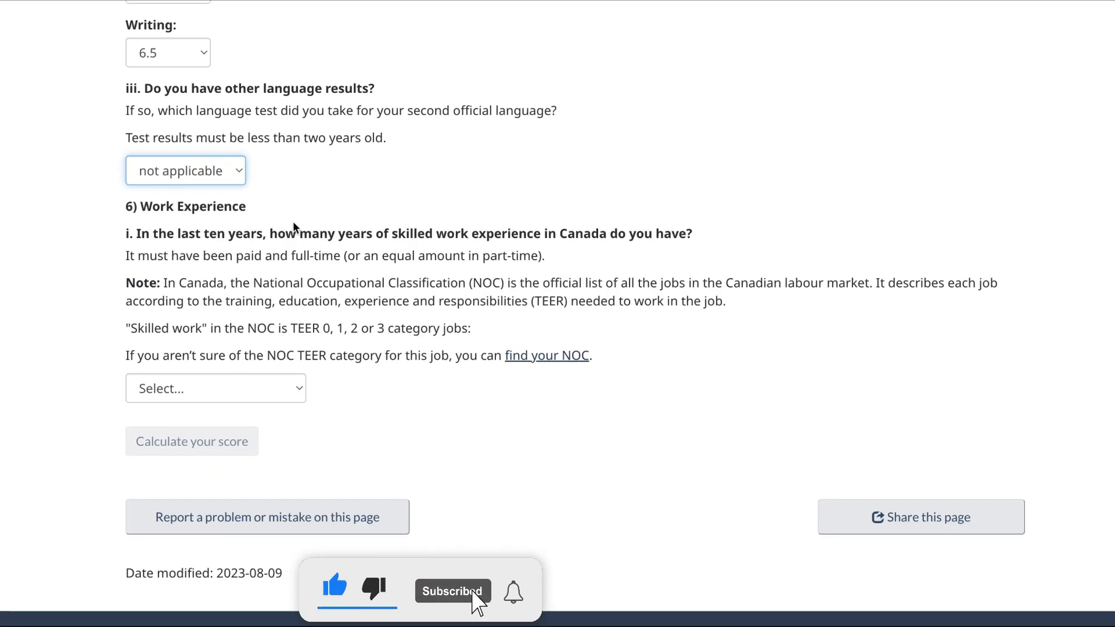
{"action": "scroll", "coordinate": [293, 222], "scroll_direction": "down", "scroll_amount": 2}
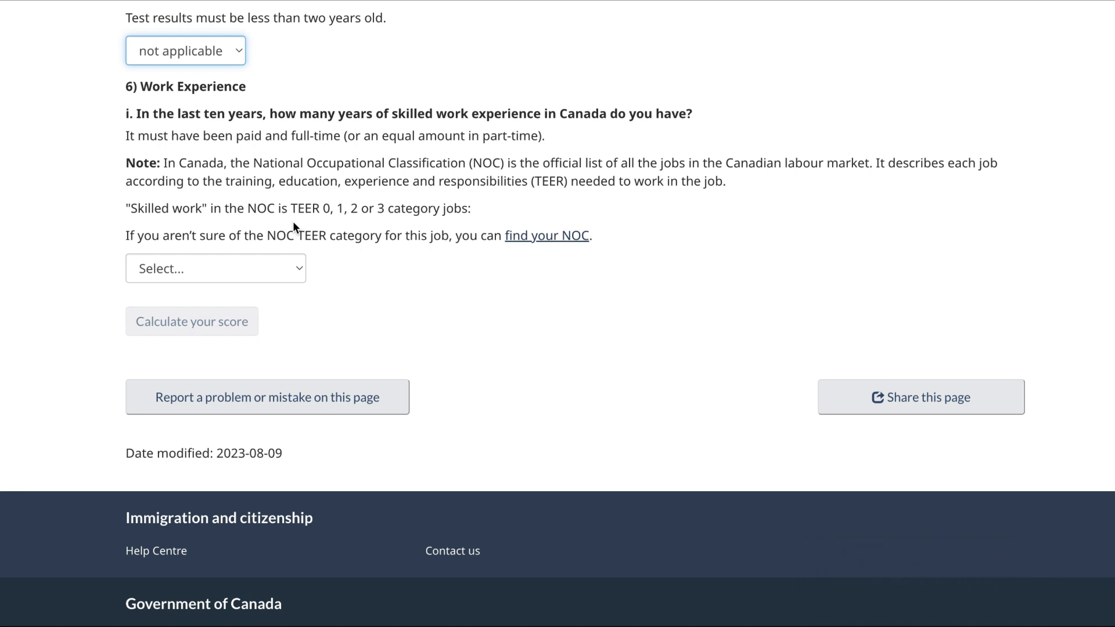
{"action": "left_click", "coordinate": [290, 270]}
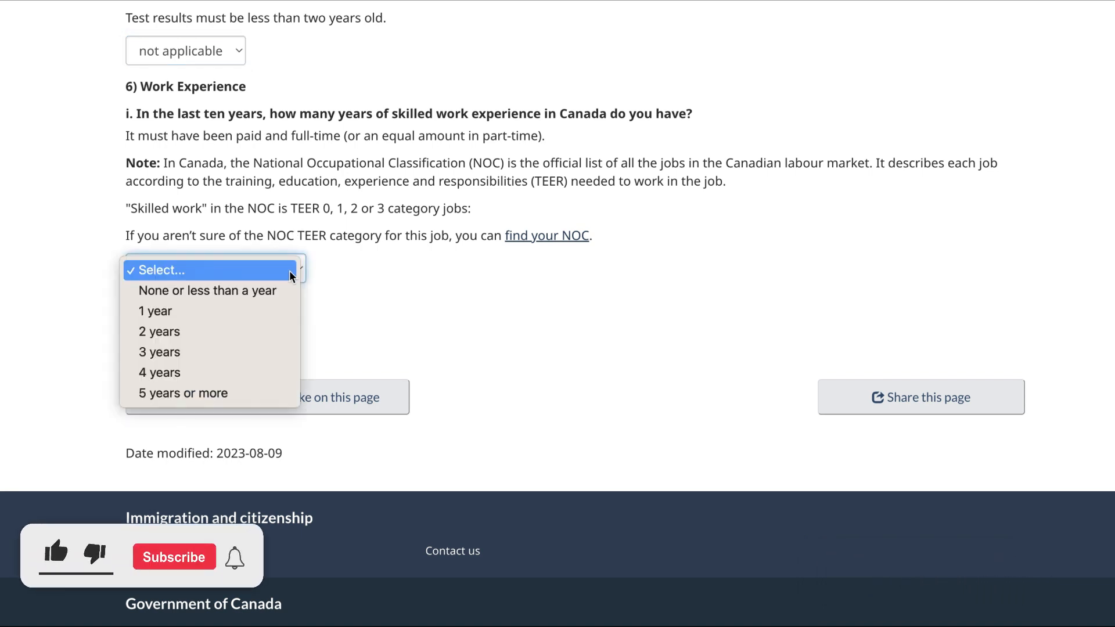
{"action": "left_click", "coordinate": [266, 292]}
Set the total foreign skilled work experience in the last 10 years to 3 years or more.
{"action": "scroll", "coordinate": [266, 292], "scroll_direction": "down", "scroll_amount": 3}
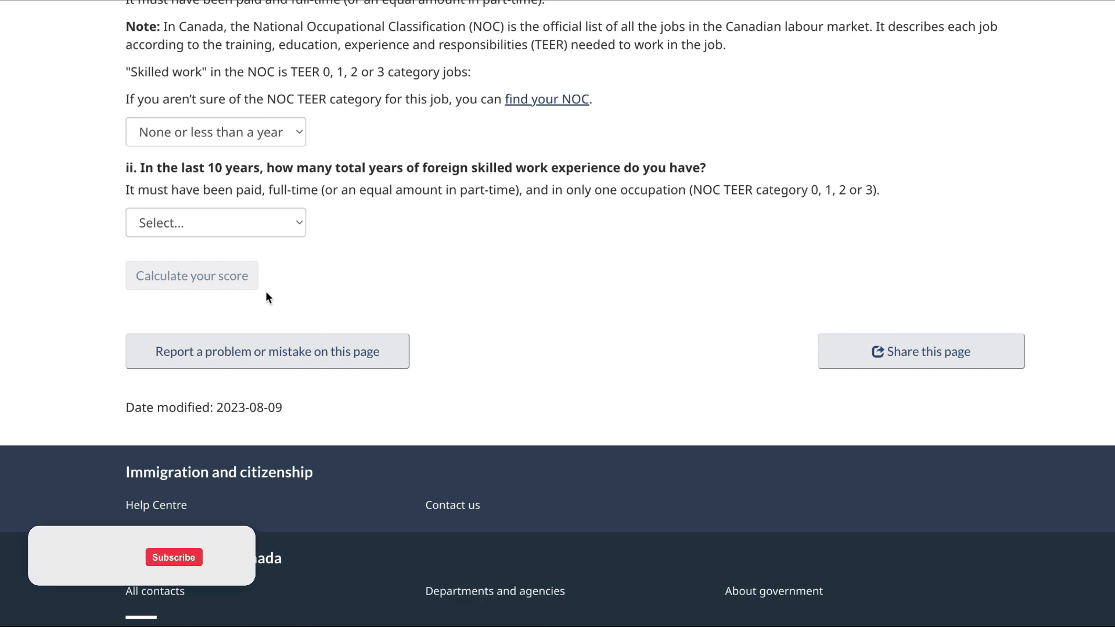
{"action": "left_click_drag", "start_coordinate": [266, 291], "coordinate": [277, 232]}
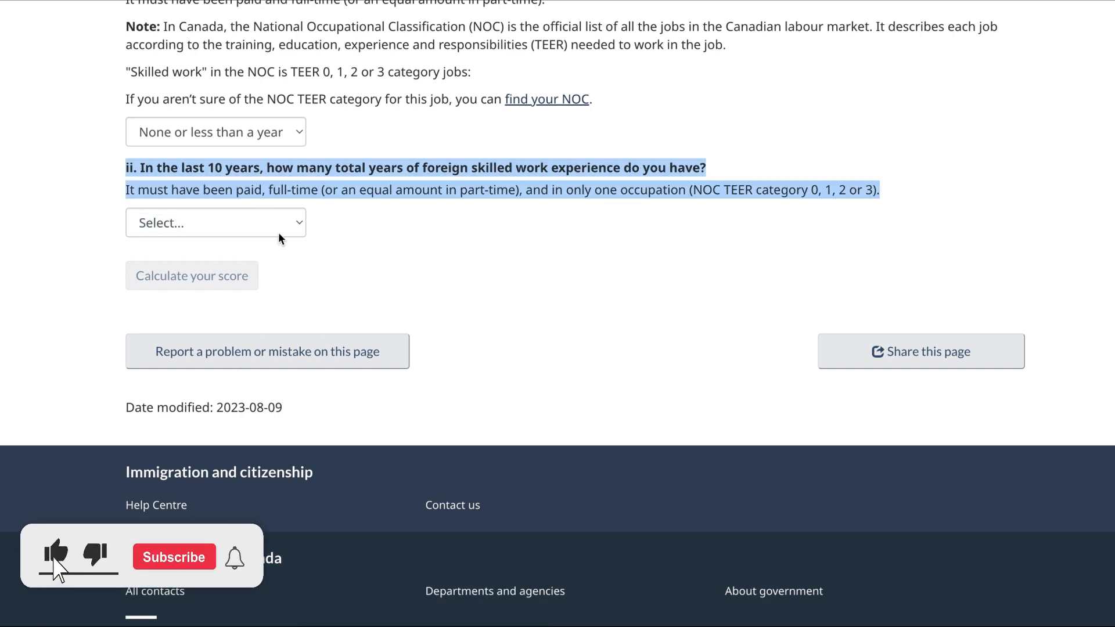
{"action": "left_click", "coordinate": [297, 227]}
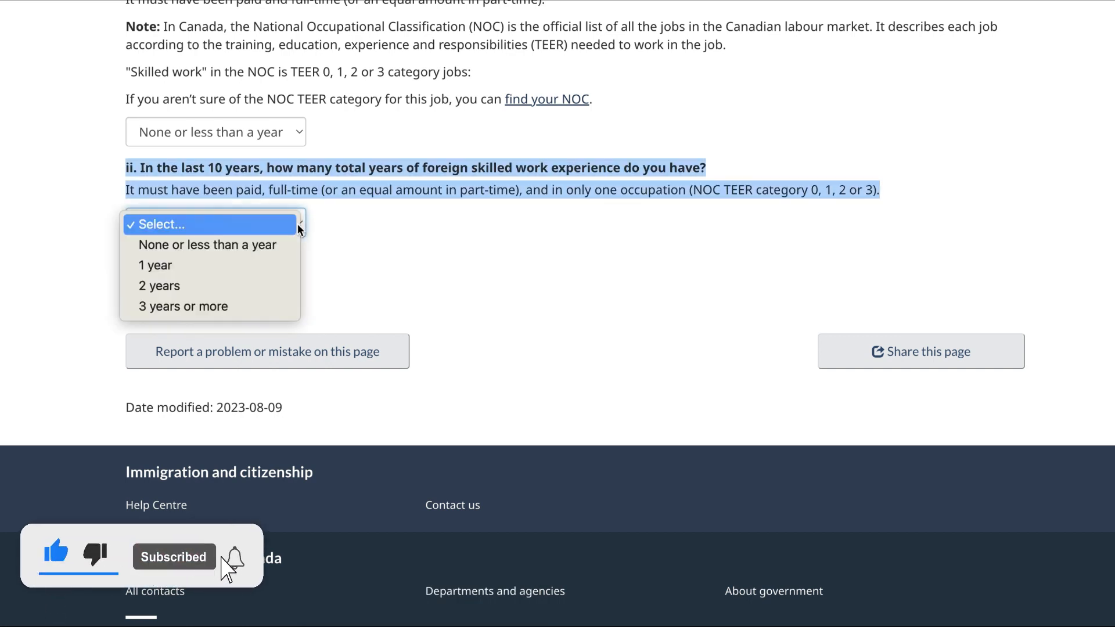
{"action": "left_click", "coordinate": [238, 314]}
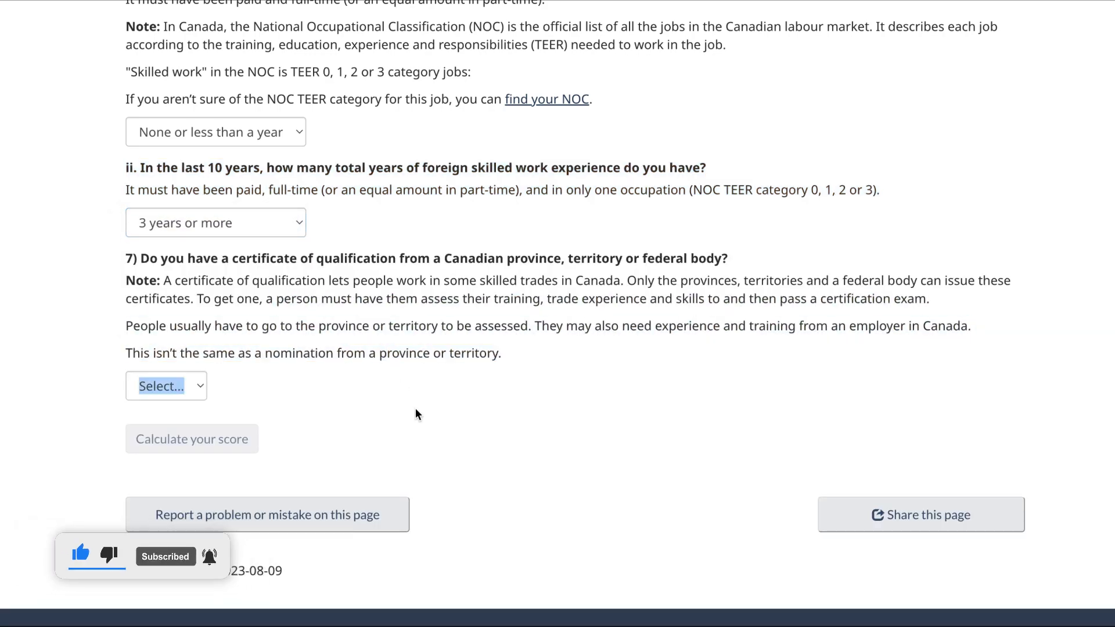
Answer No to question 7 on the certificate of qualification and to question 8 on a valid job offer.
{"action": "scroll", "coordinate": [416, 408], "scroll_direction": "down", "scroll_amount": 2}
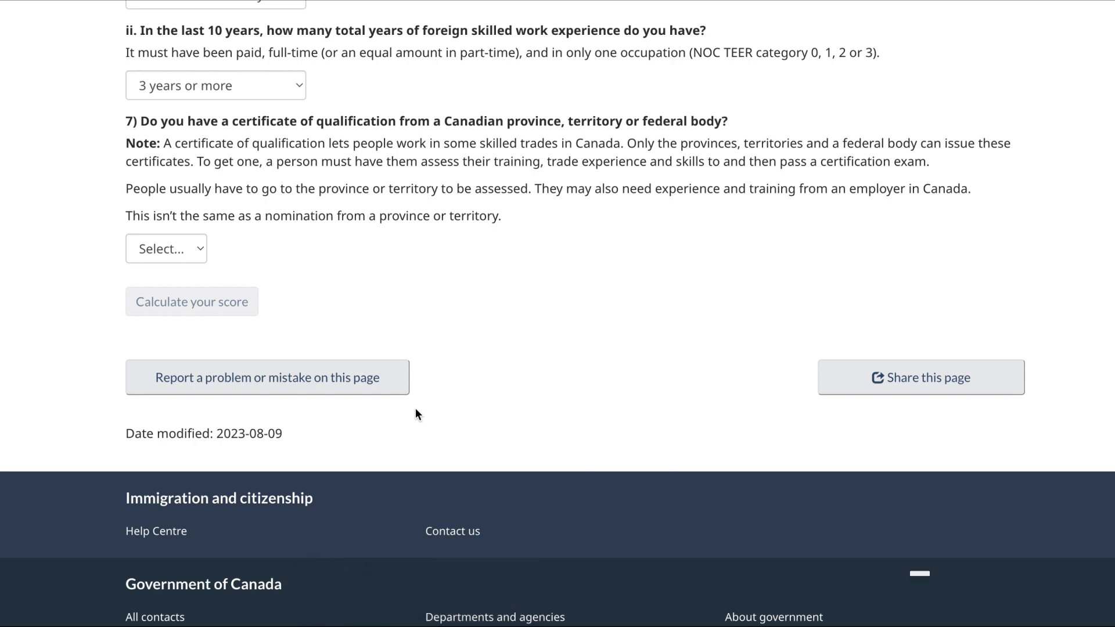
{"action": "left_click", "coordinate": [193, 254]}
{"action": "left_click", "coordinate": [187, 273]}
{"action": "scroll", "coordinate": [311, 293], "scroll_direction": "down", "scroll_amount": 3}
{"action": "scroll", "coordinate": [312, 292], "scroll_direction": "down", "scroll_amount": 2}
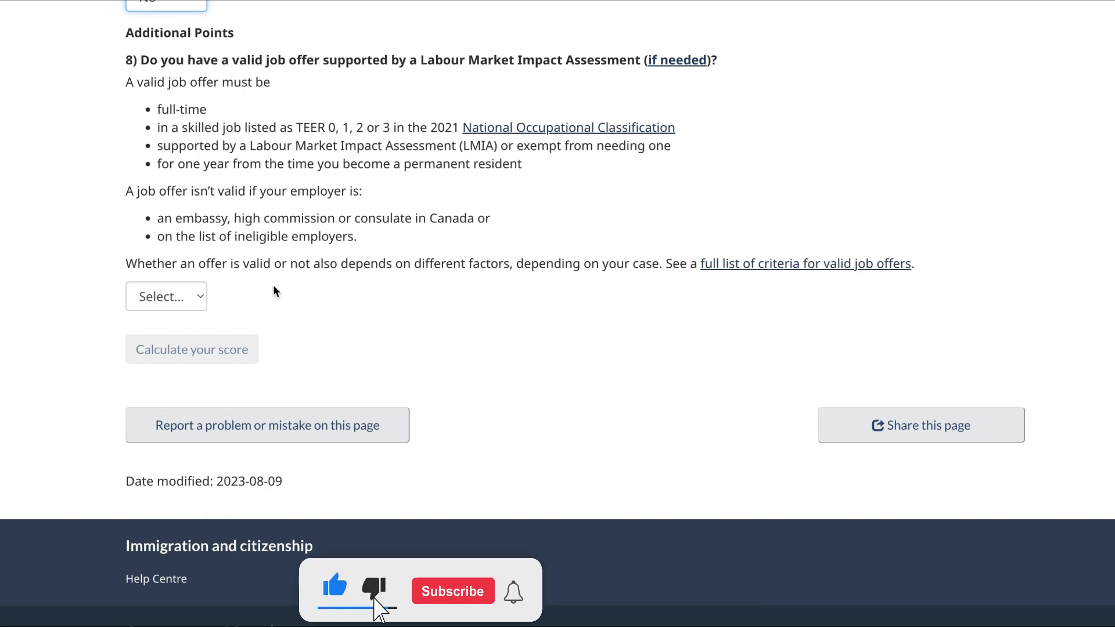
{"action": "left_click", "coordinate": [196, 296]}
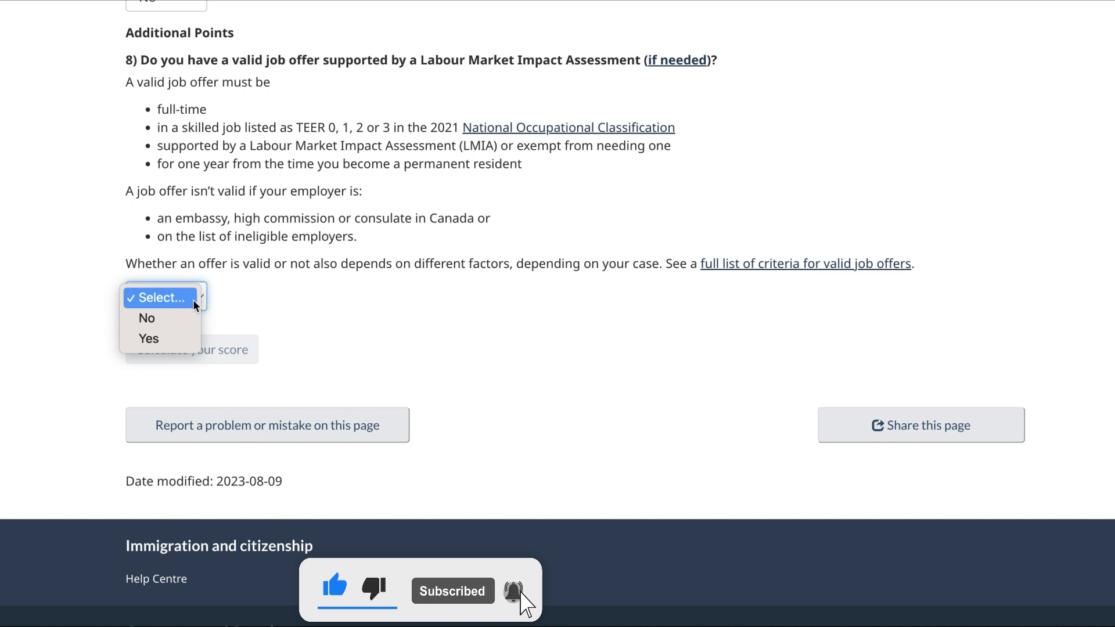
{"action": "left_click", "coordinate": [184, 319]}
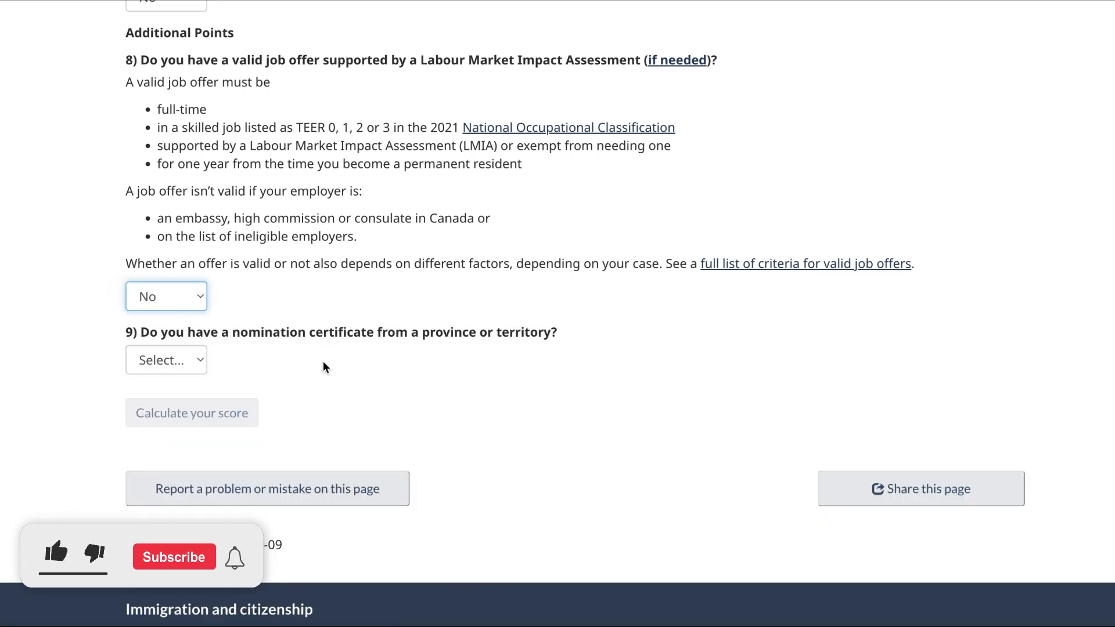
Answer No to question 9 on a provincial nomination certificate and to question 10 on a sibling living in Canada.
{"action": "scroll", "coordinate": [323, 360], "scroll_direction": "down", "scroll_amount": 3}
{"action": "scroll", "coordinate": [323, 367], "scroll_direction": "down", "scroll_amount": 1}
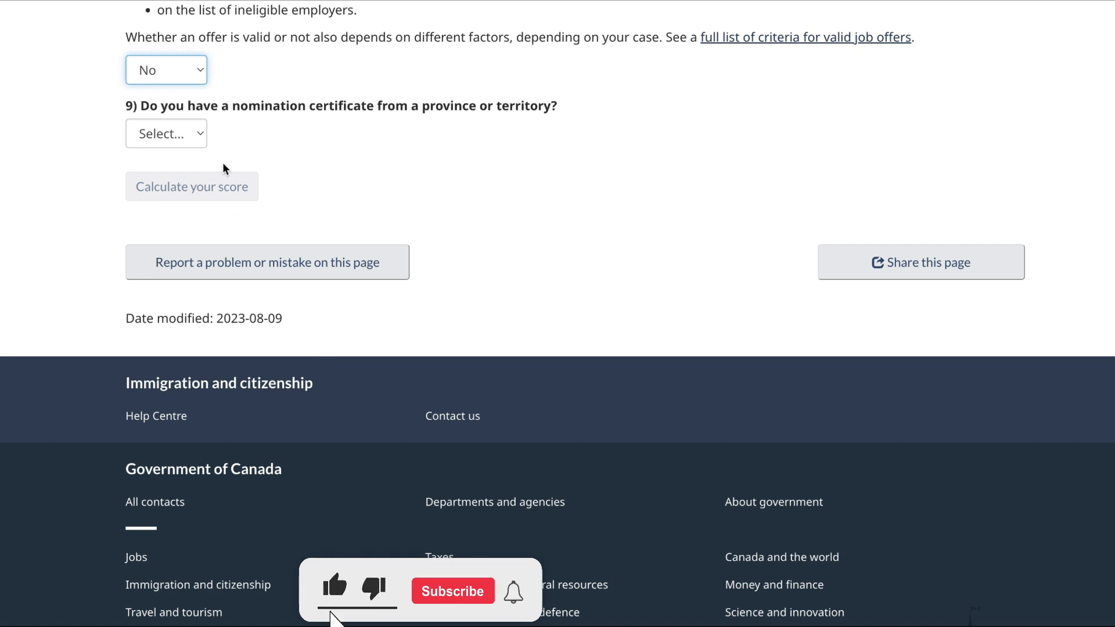
{"action": "left_click", "coordinate": [194, 139]}
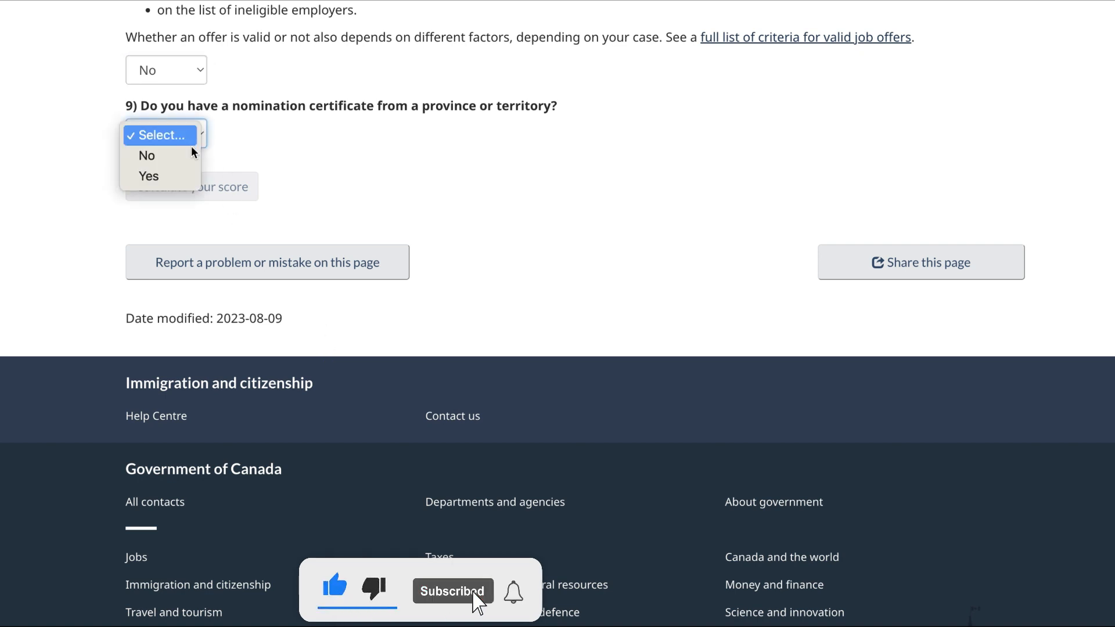
{"action": "left_click", "coordinate": [191, 157]}
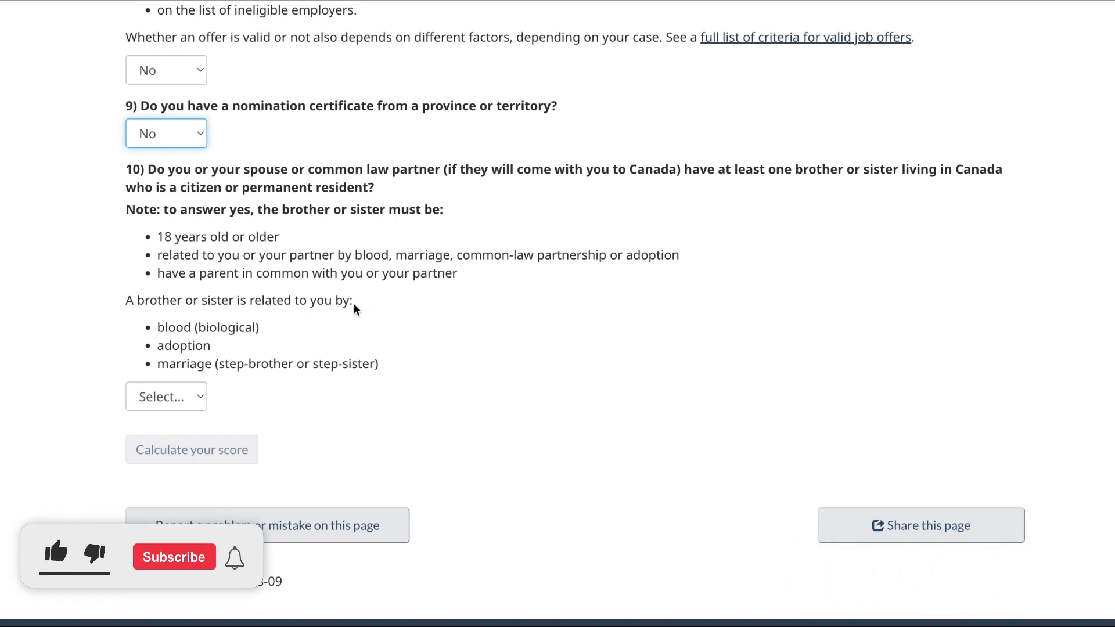
{"action": "left_click", "coordinate": [198, 398]}
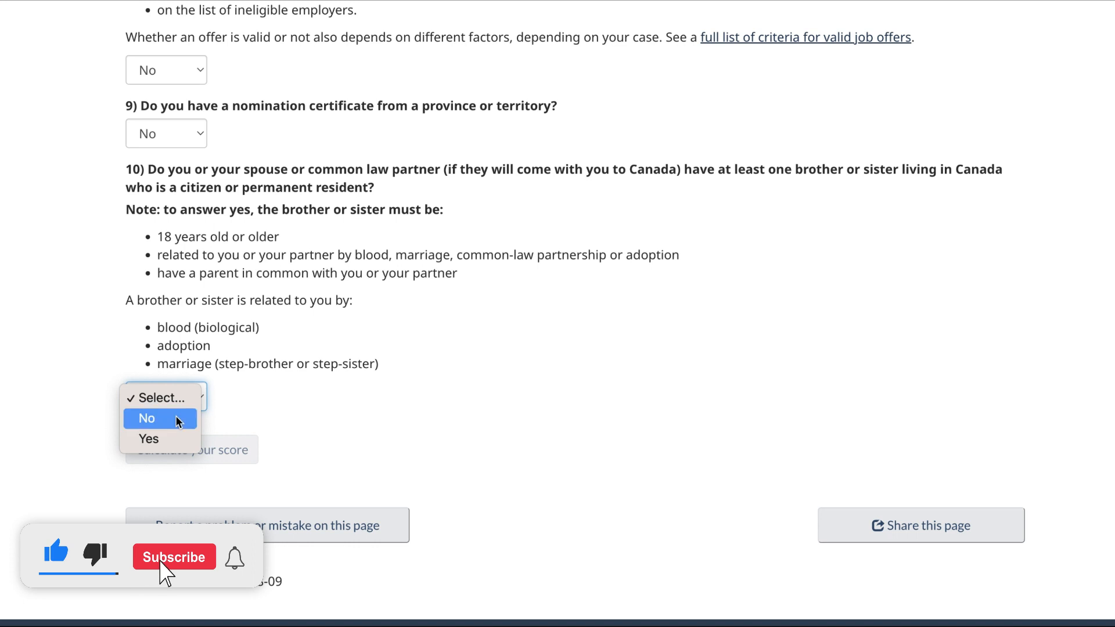
{"action": "left_click", "coordinate": [174, 417]}
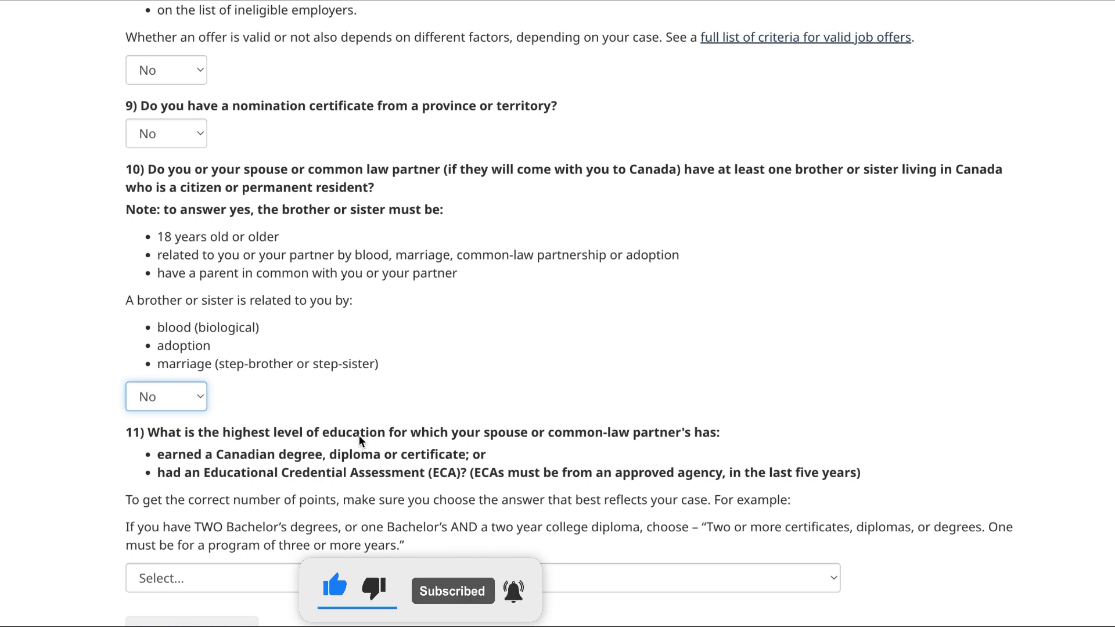
Set the spouse's education to Master's degree, or professional degree, and their Canadian skilled work experience to None or less than a year.
{"action": "scroll", "coordinate": [359, 440], "scroll_direction": "down", "scroll_amount": 5}
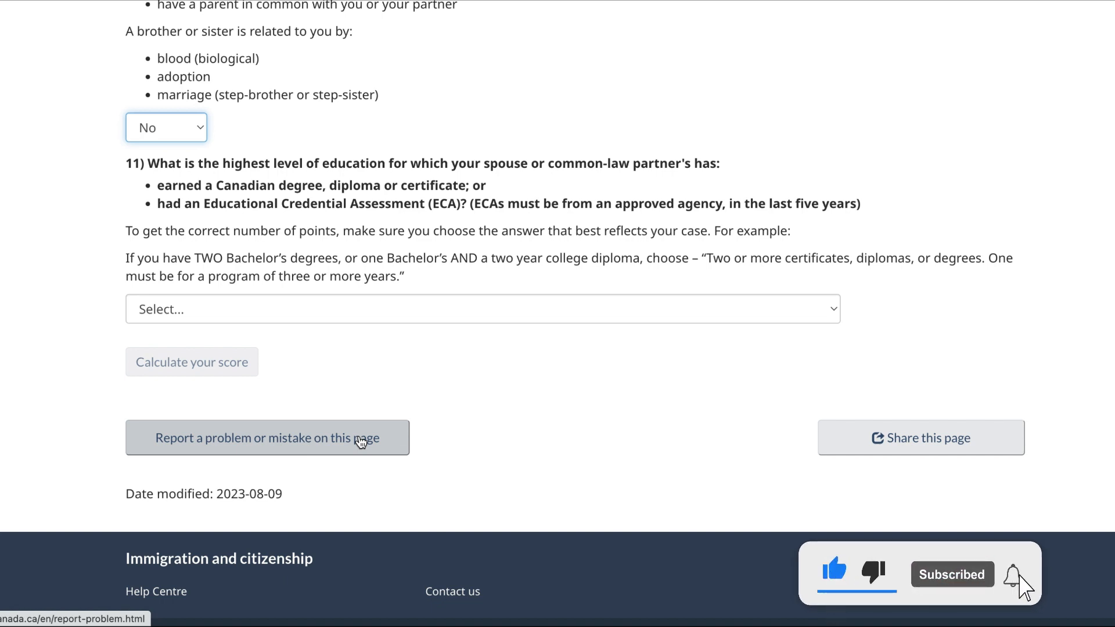
{"action": "left_click", "coordinate": [374, 310]}
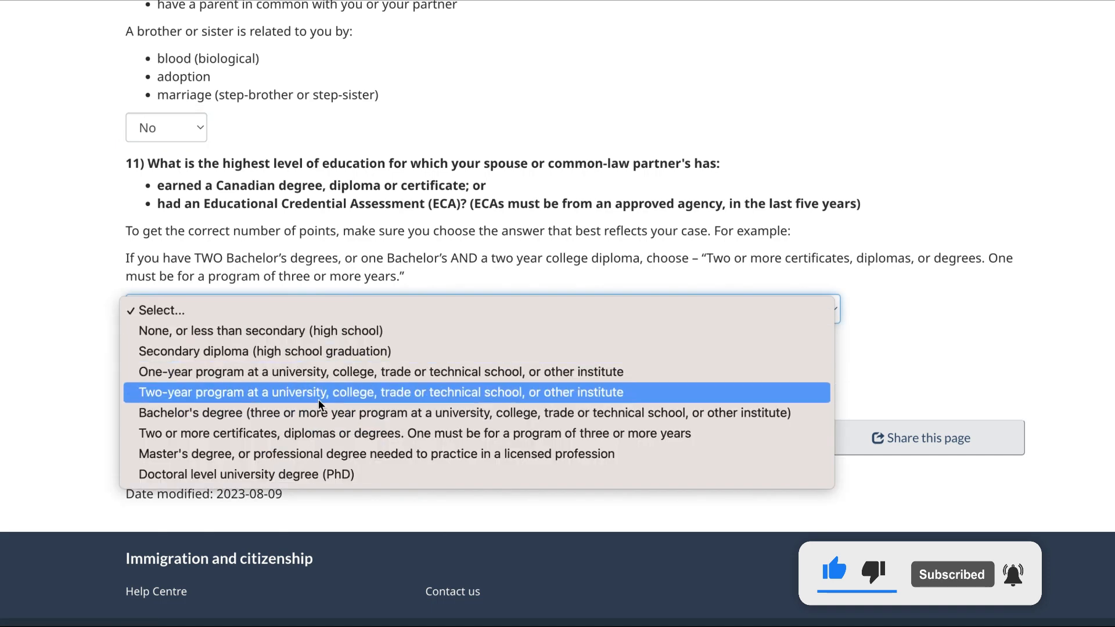
{"action": "left_click", "coordinate": [311, 461]}
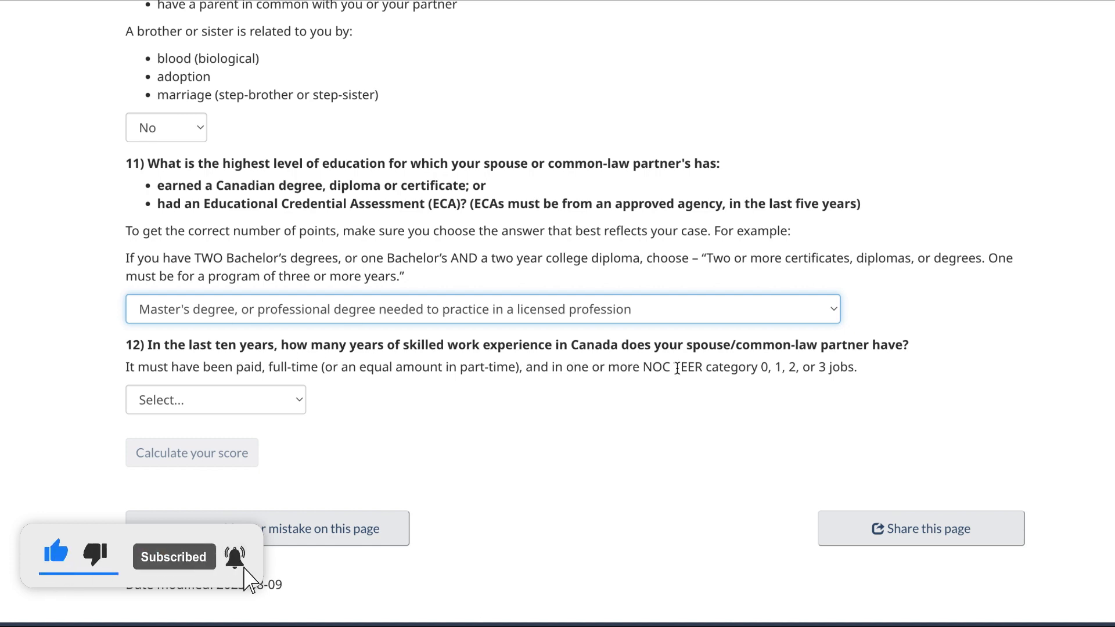
{"action": "scroll", "coordinate": [617, 425], "scroll_direction": "down", "scroll_amount": 3}
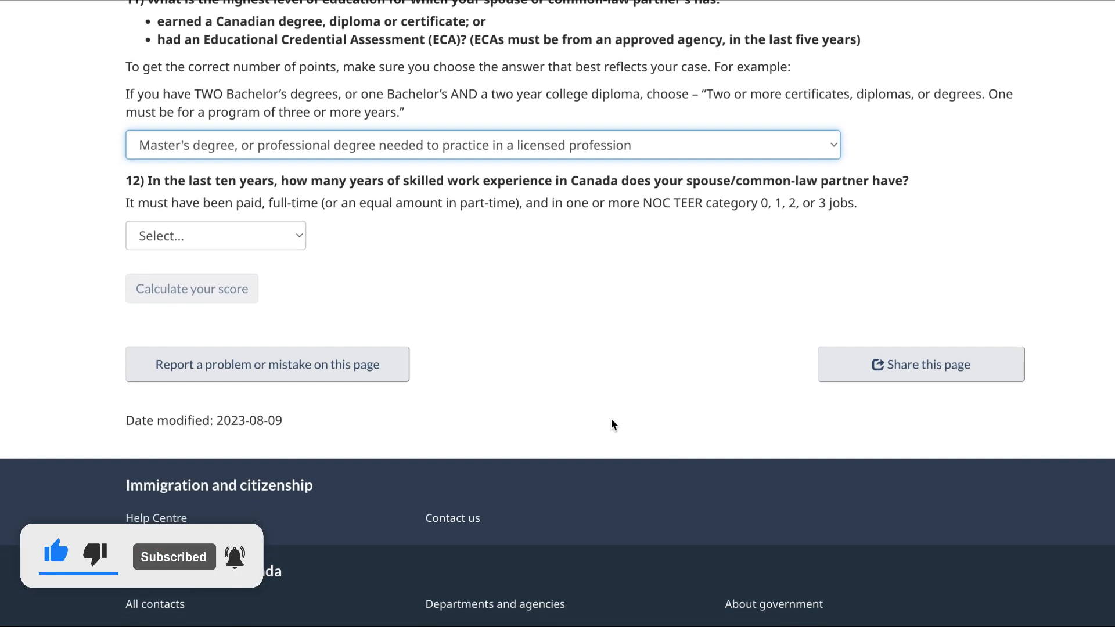
{"action": "left_click", "coordinate": [290, 234]}
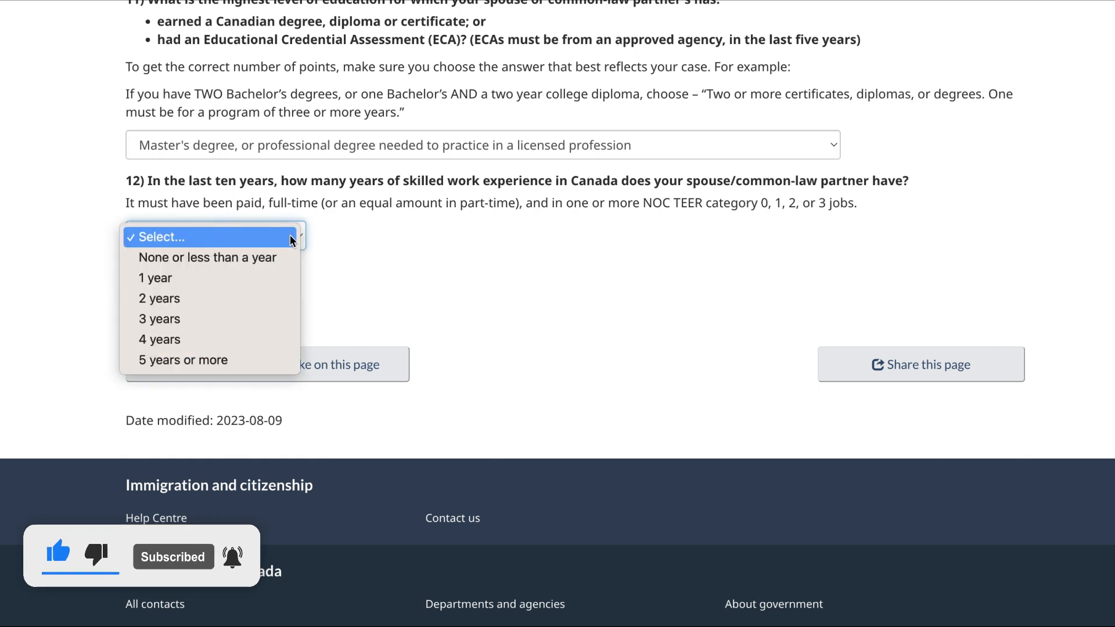
{"action": "left_click", "coordinate": [223, 256]}
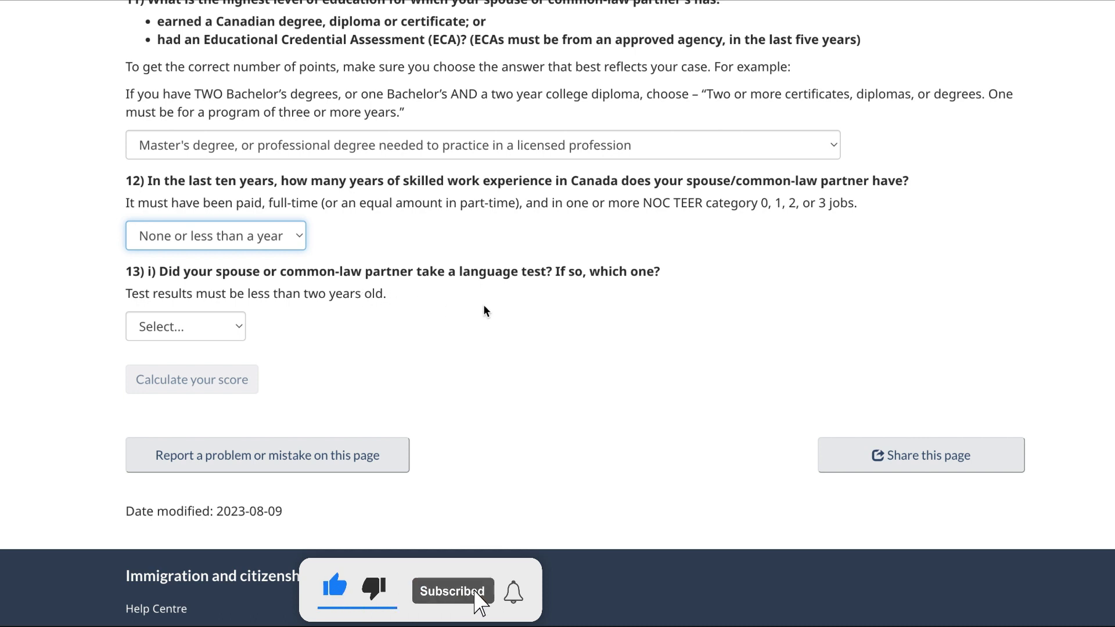
Choose IELTS as the spouse's language test and enter speaking 6.5, listening 6.0 - 7.0, reading 6.0 and writing 6.5.
{"action": "left_click", "coordinate": [228, 328]}
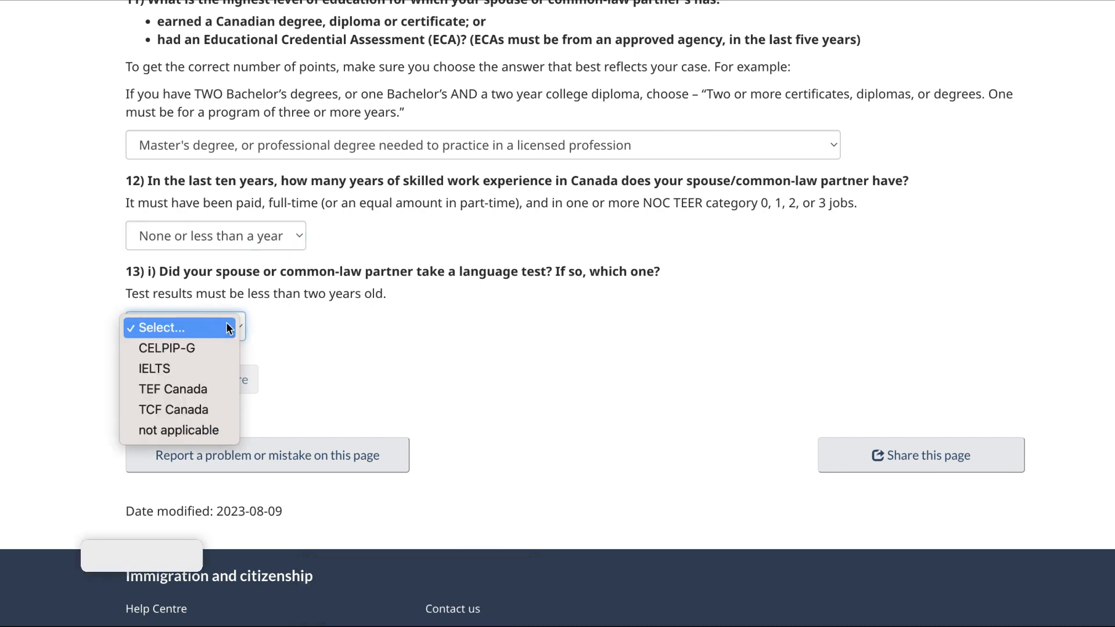
{"action": "left_click", "coordinate": [194, 368]}
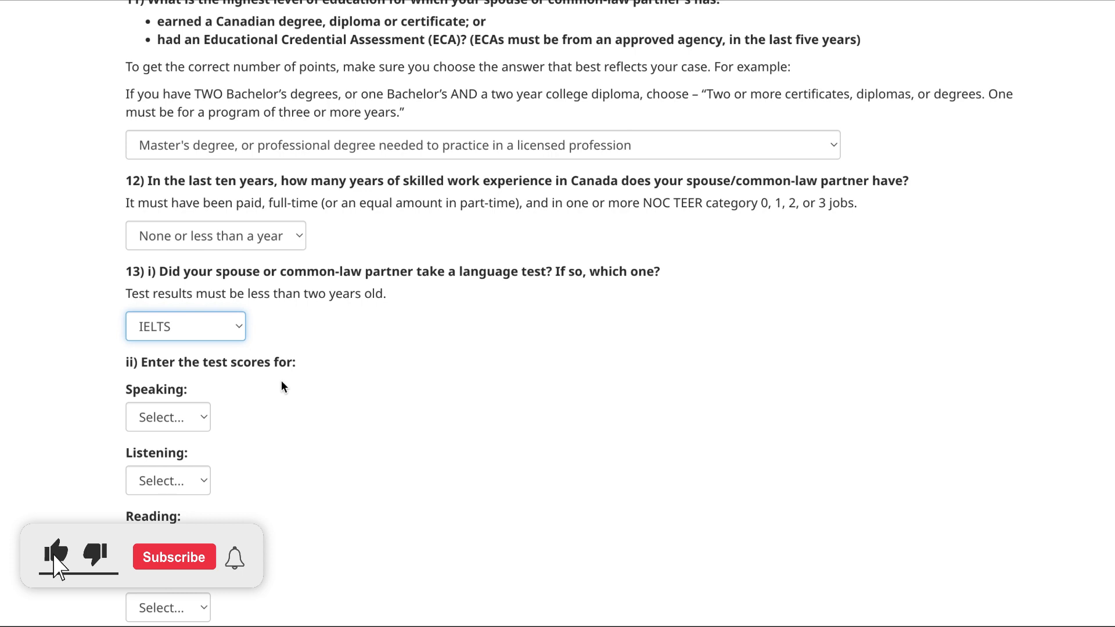
{"action": "scroll", "coordinate": [281, 382], "scroll_direction": "down", "scroll_amount": 2}
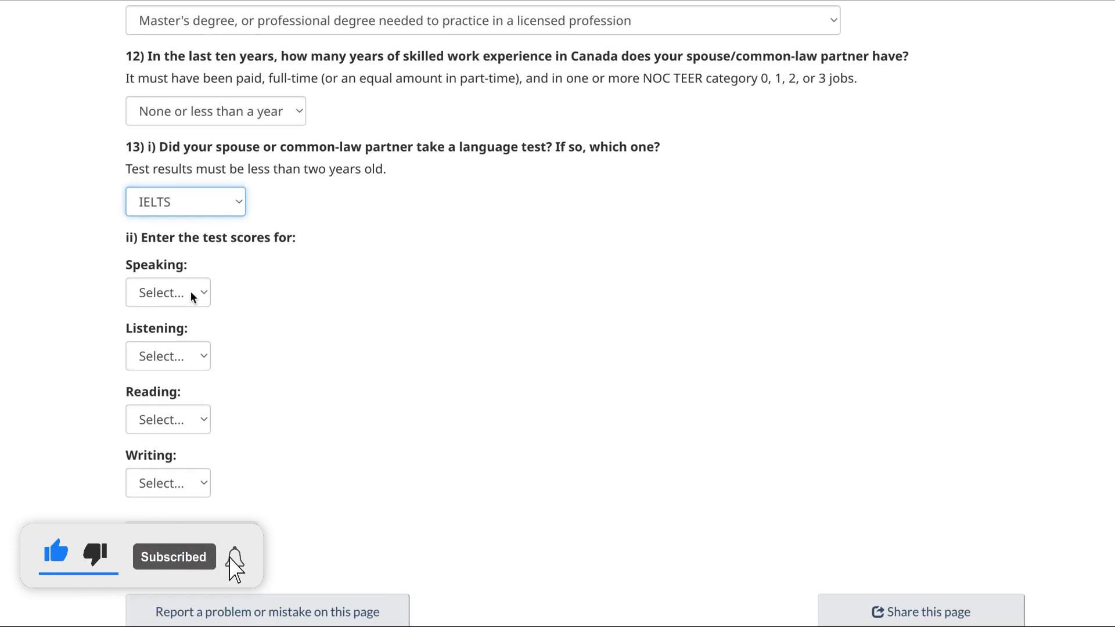
{"action": "left_click", "coordinate": [190, 291]}
{"action": "left_click", "coordinate": [162, 354]}
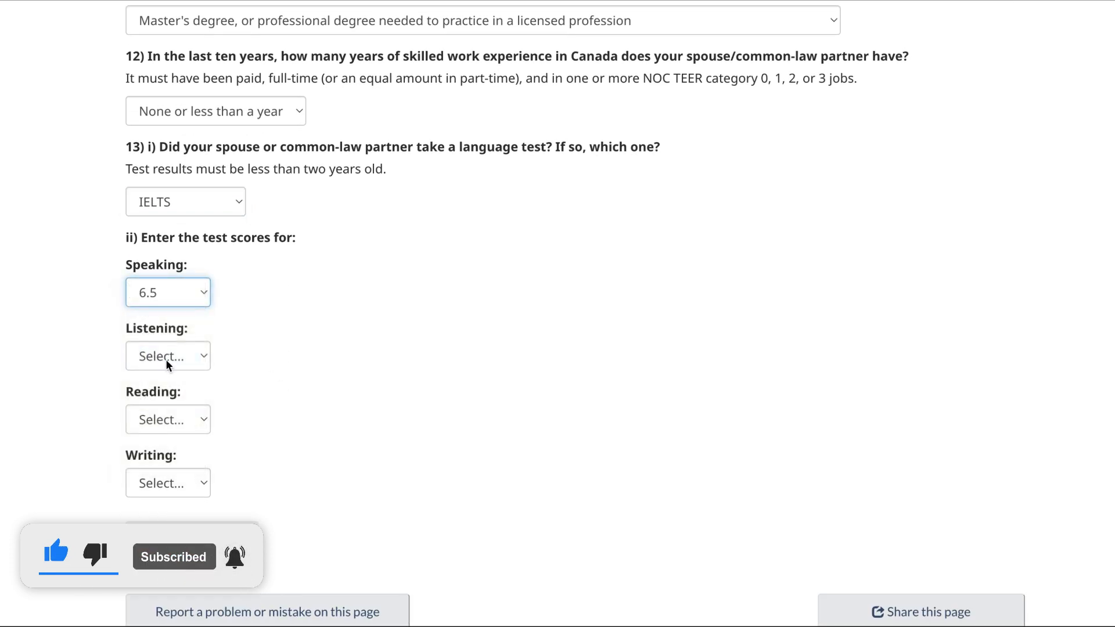
{"action": "left_click", "coordinate": [166, 359]}
{"action": "left_click", "coordinate": [165, 442]}
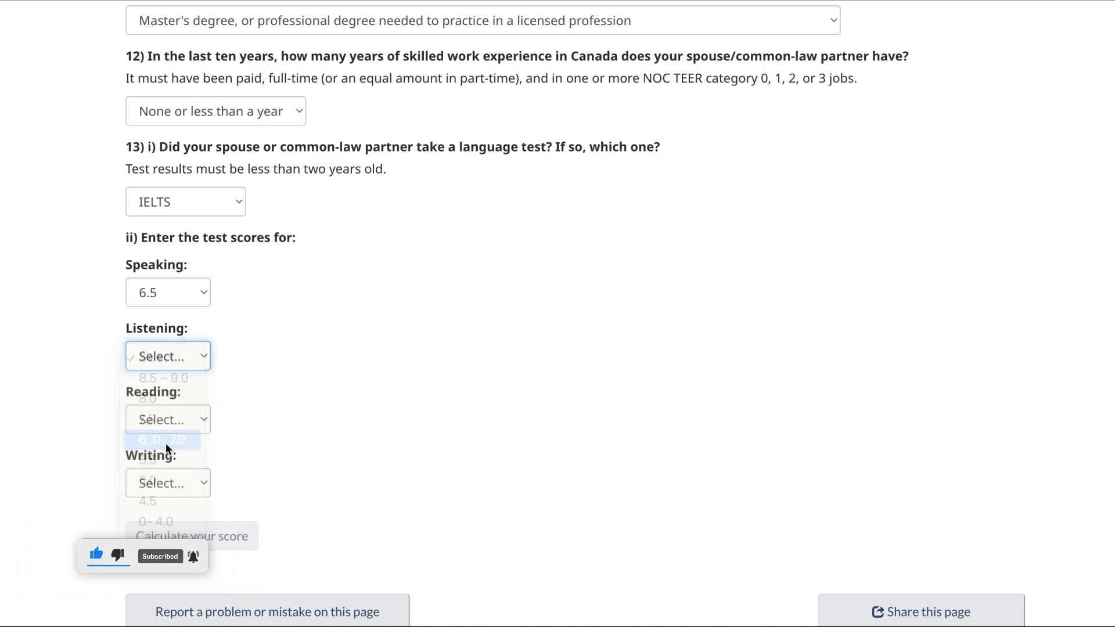
{"action": "left_click", "coordinate": [186, 424]}
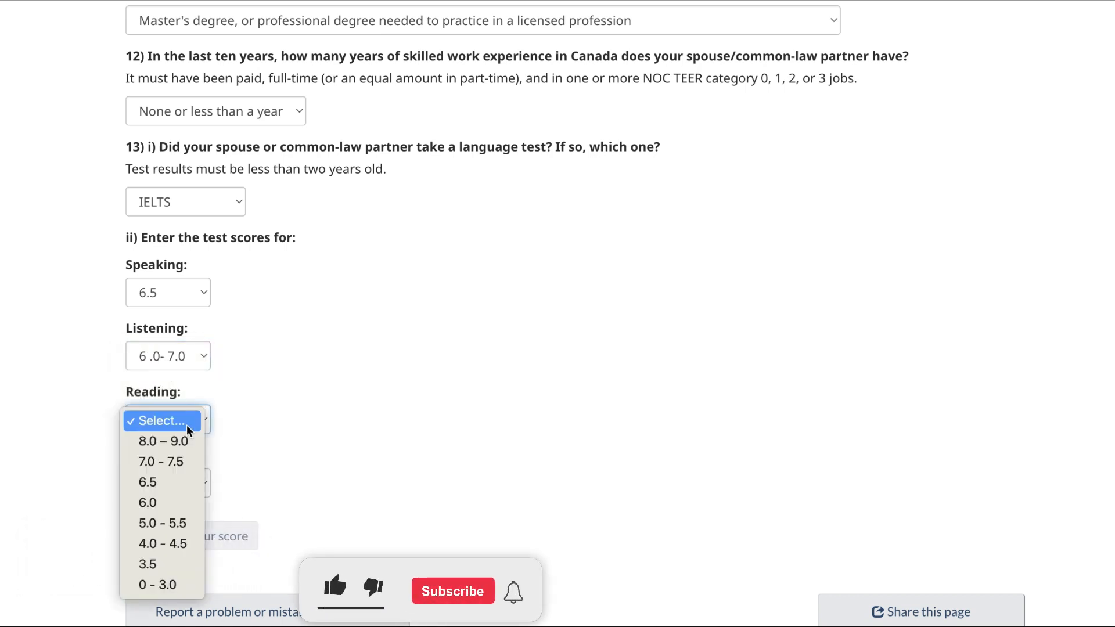
{"action": "left_click", "coordinate": [176, 501]}
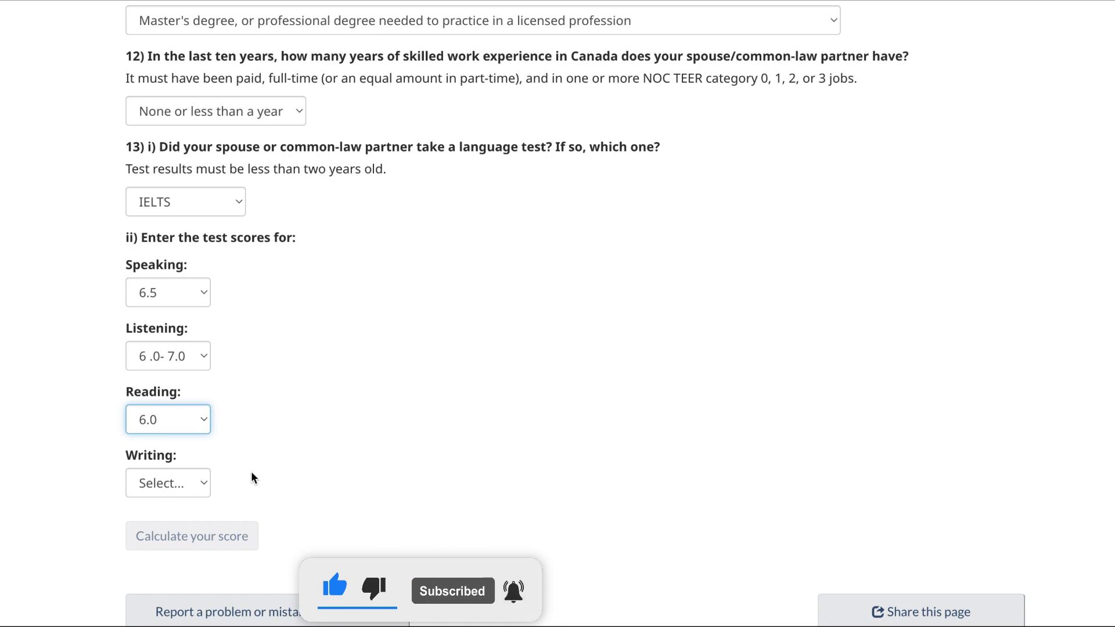
{"action": "left_click", "coordinate": [193, 488]}
{"action": "left_click", "coordinate": [154, 543]}
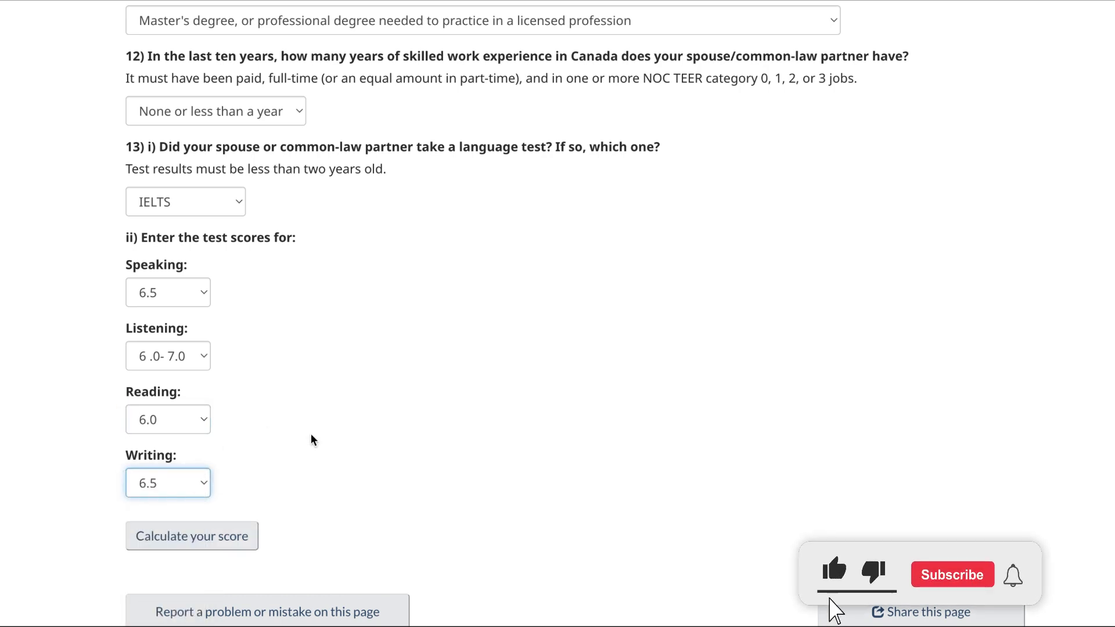
Calculate the CRS score and review the points breakdown through to the grand total.
{"action": "scroll", "coordinate": [312, 439], "scroll_direction": "down", "scroll_amount": 3}
{"action": "left_click", "coordinate": [219, 370]}
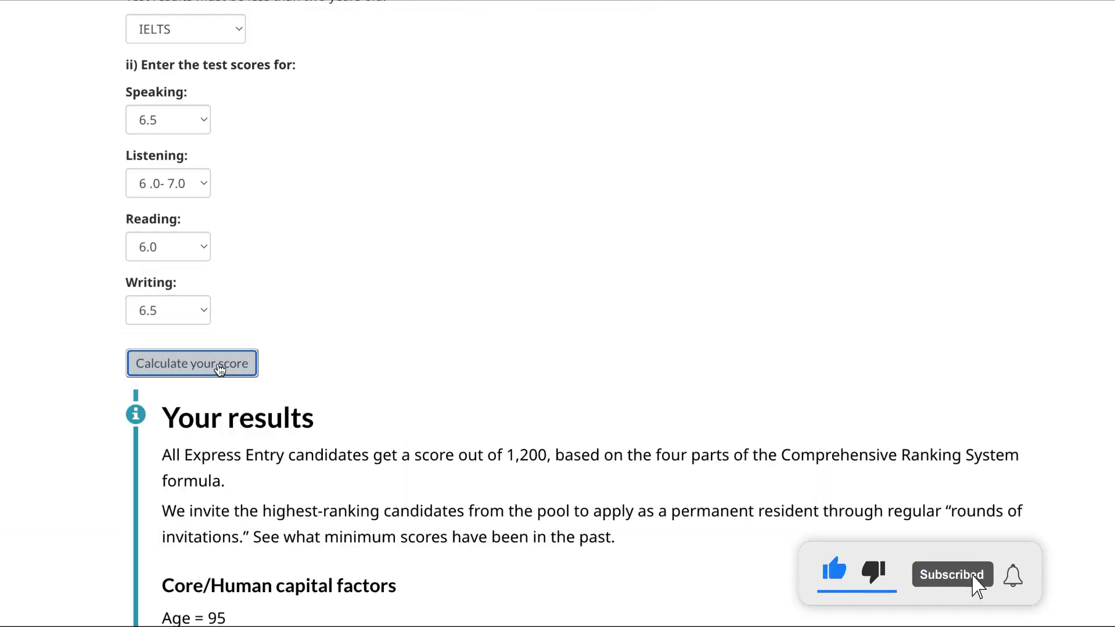
{"action": "scroll", "coordinate": [358, 304], "scroll_direction": "down", "scroll_amount": 10}
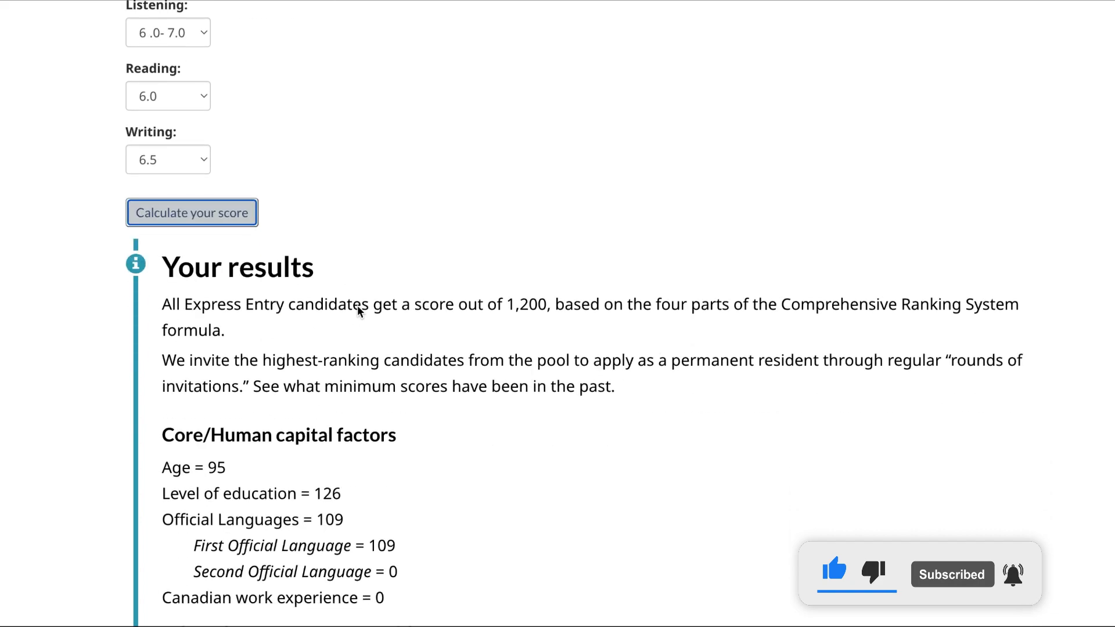
{"action": "scroll", "coordinate": [357, 305], "scroll_direction": "down", "scroll_amount": 7}
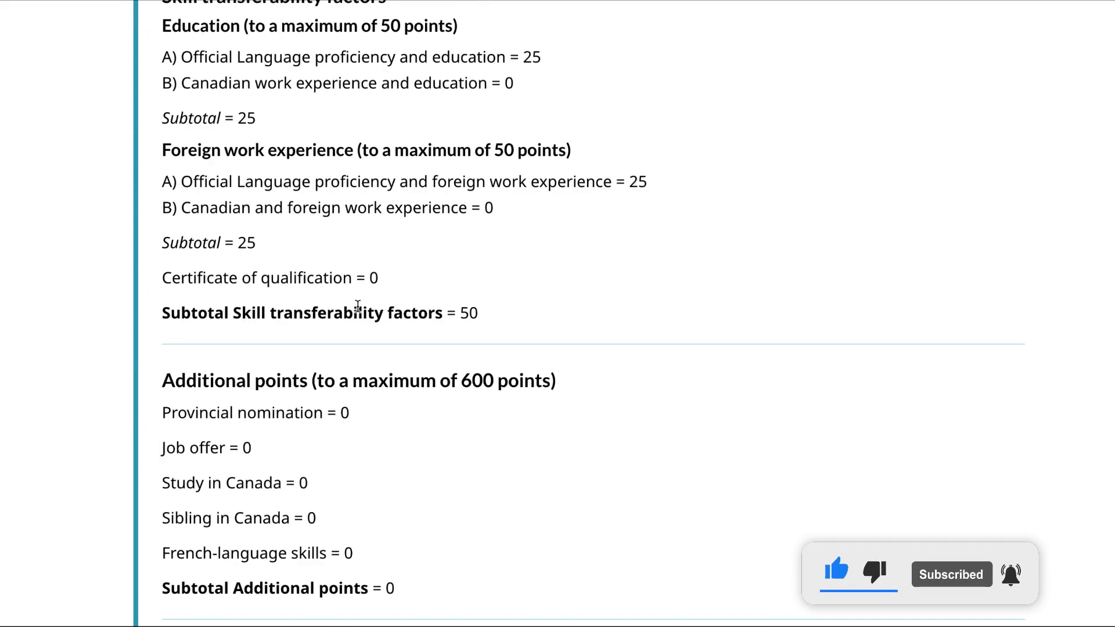
{"action": "scroll", "coordinate": [357, 305], "scroll_direction": "up", "scroll_amount": 7}
{"action": "scroll", "coordinate": [358, 305], "scroll_direction": "down", "scroll_amount": 12}
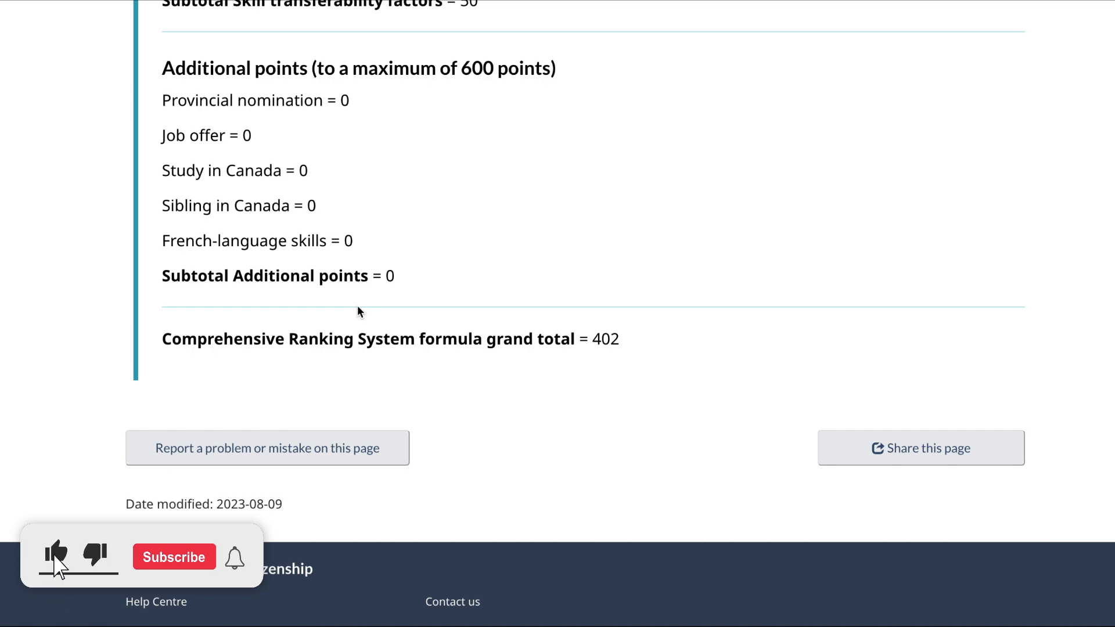
Re-examine the score results from the core/human capital factors through spouse, skill transferability and additional points to the grand total.
{"action": "scroll", "coordinate": [358, 307], "scroll_direction": "up", "scroll_amount": 11}
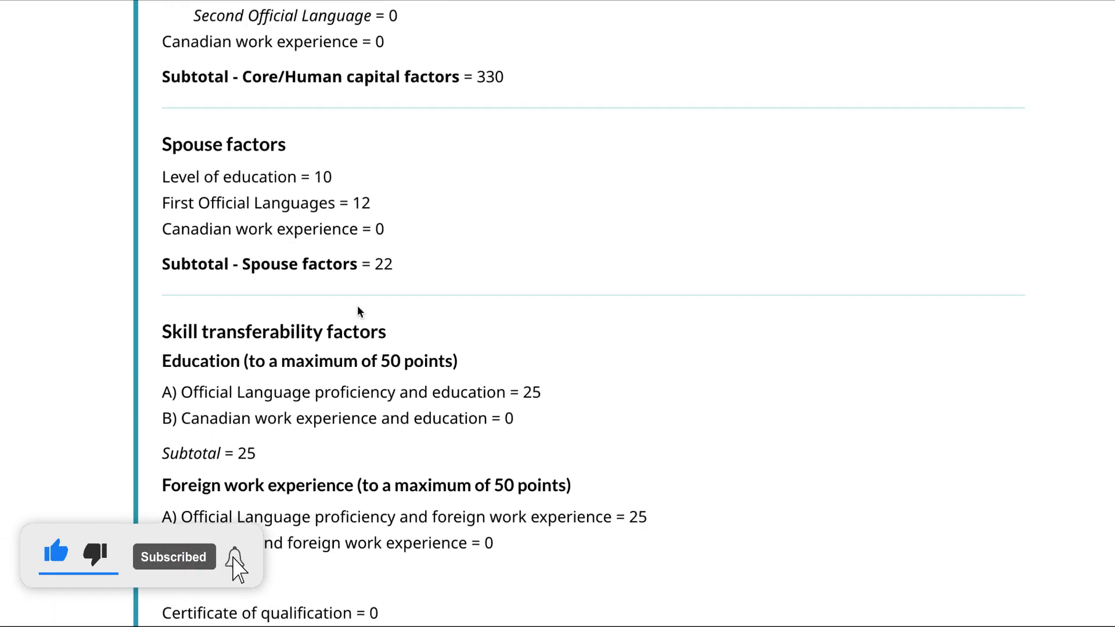
{"action": "scroll", "coordinate": [357, 305], "scroll_direction": "up", "scroll_amount": 4}
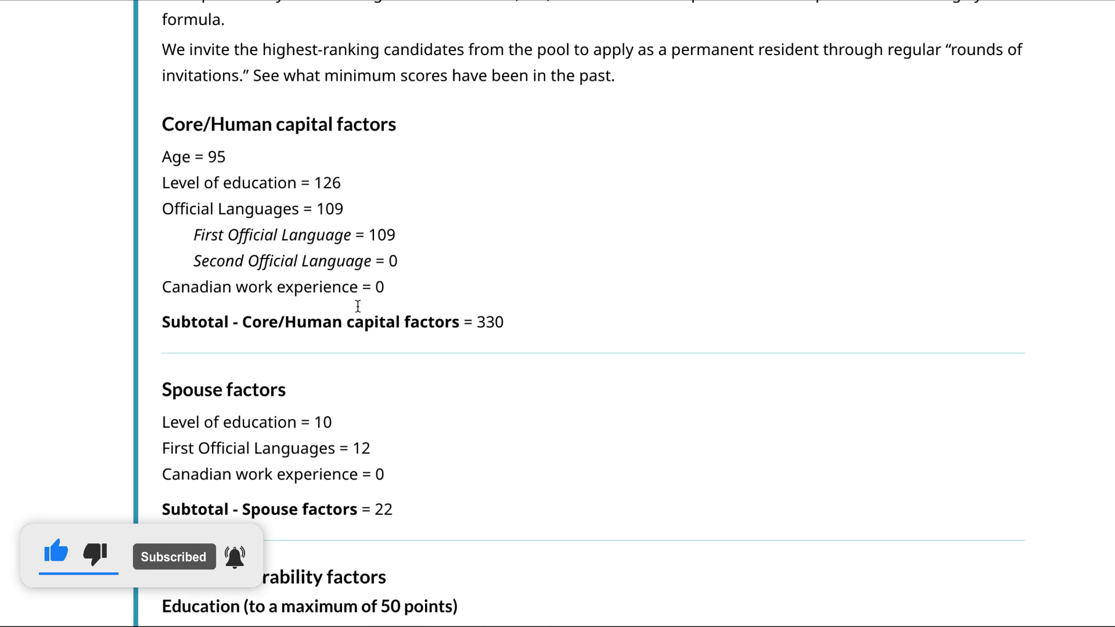
{"action": "scroll", "coordinate": [358, 306], "scroll_direction": "up", "scroll_amount": 1}
{"action": "scroll", "coordinate": [358, 306], "scroll_direction": "up", "scroll_amount": 3}
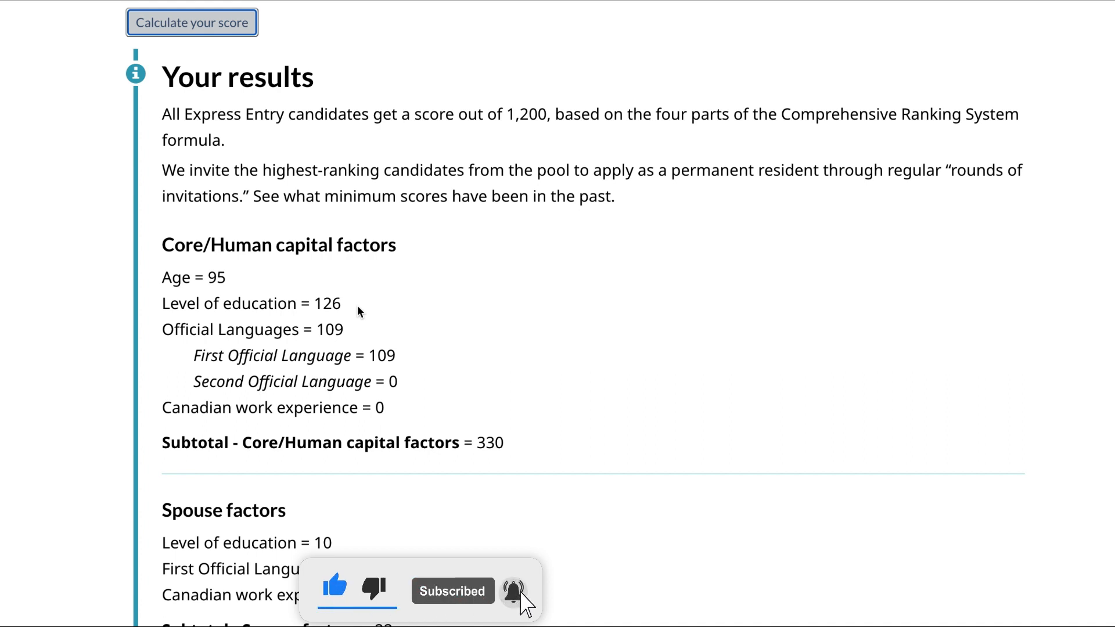
{"action": "scroll", "coordinate": [358, 306], "scroll_direction": "down", "scroll_amount": 3}
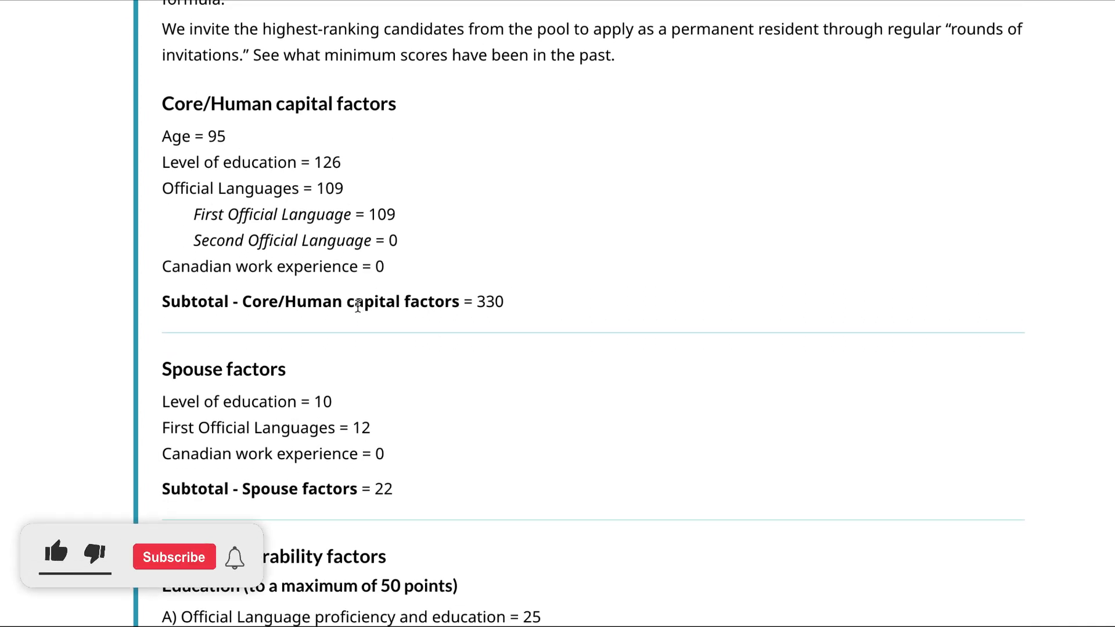
{"action": "scroll", "coordinate": [358, 305], "scroll_direction": "down", "scroll_amount": 3}
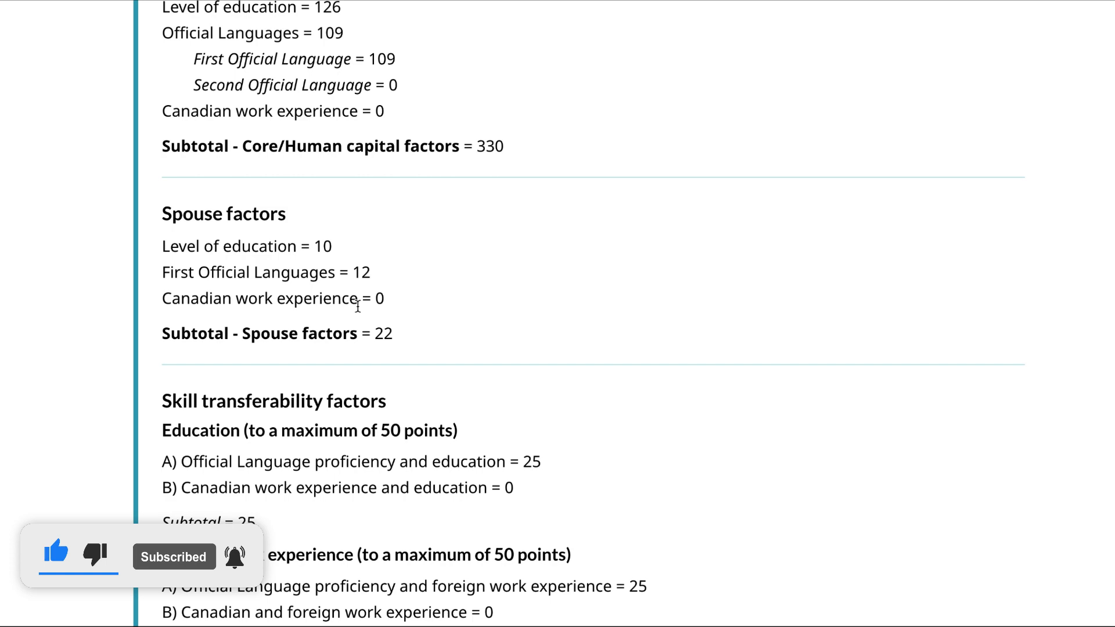
{"action": "left_click_drag", "start_coordinate": [357, 306], "coordinate": [626, 244]}
{"action": "scroll", "coordinate": [461, 337], "scroll_direction": "down", "scroll_amount": 4}
{"action": "scroll", "coordinate": [461, 335], "scroll_direction": "down", "scroll_amount": 2}
{"action": "left_click", "coordinate": [626, 244]}
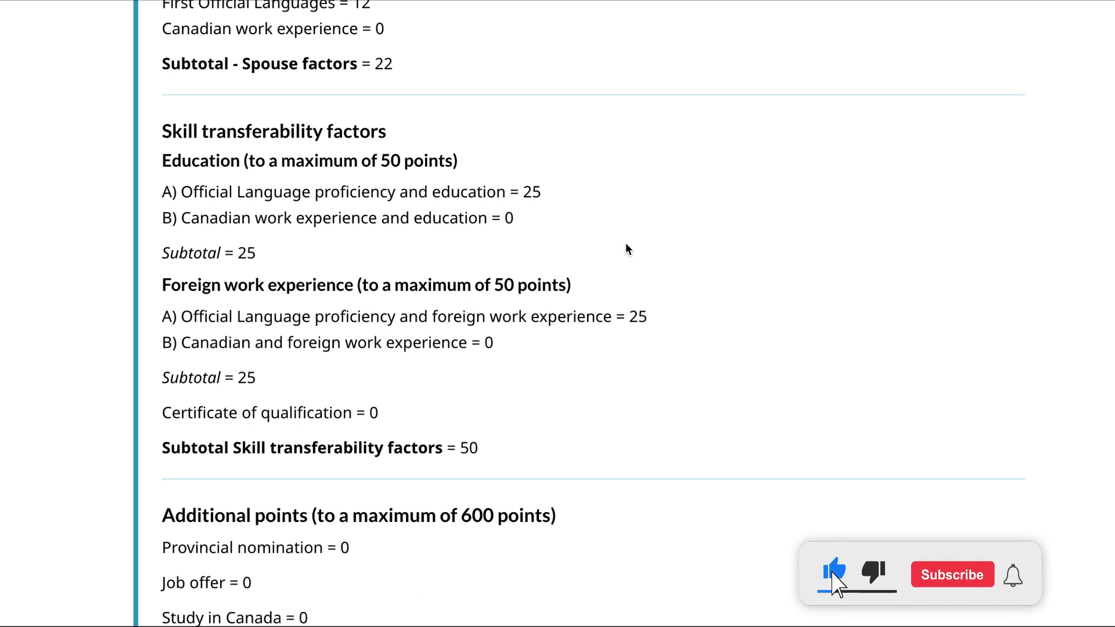
{"action": "scroll", "coordinate": [626, 248], "scroll_direction": "down", "scroll_amount": 4}
{"action": "scroll", "coordinate": [626, 249], "scroll_direction": "down", "scroll_amount": 3}
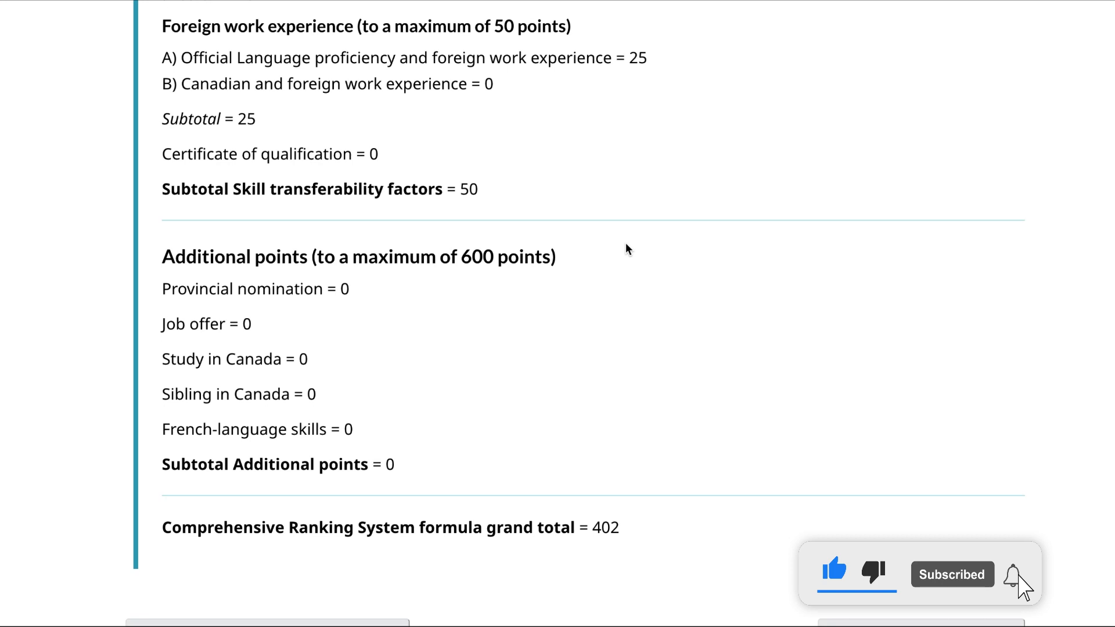